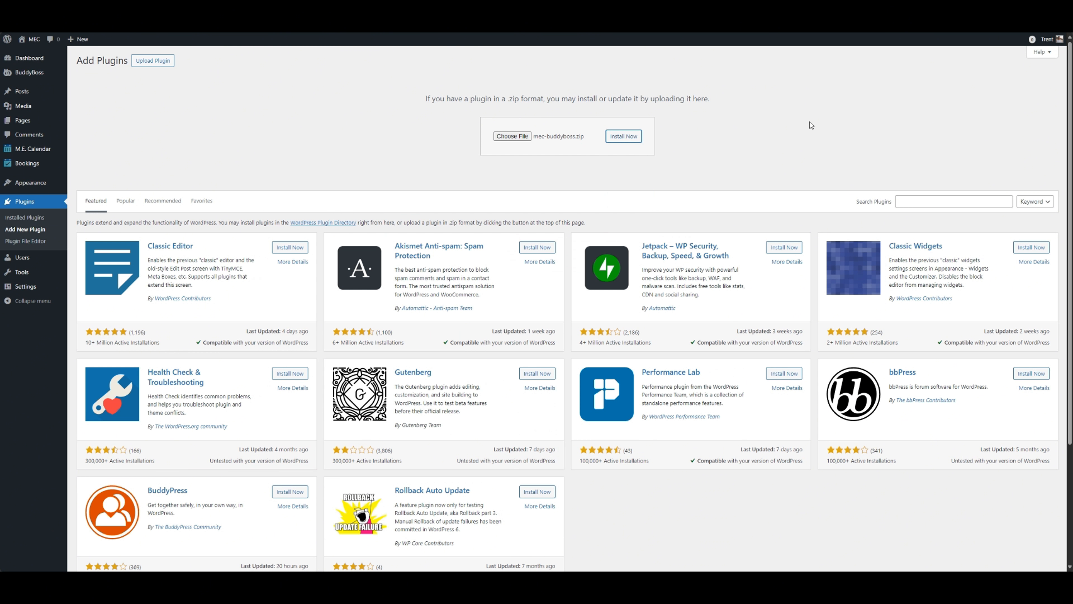
Install the plugin from the uploaded mec-buddyboss.zip file.
left_click(624, 136)
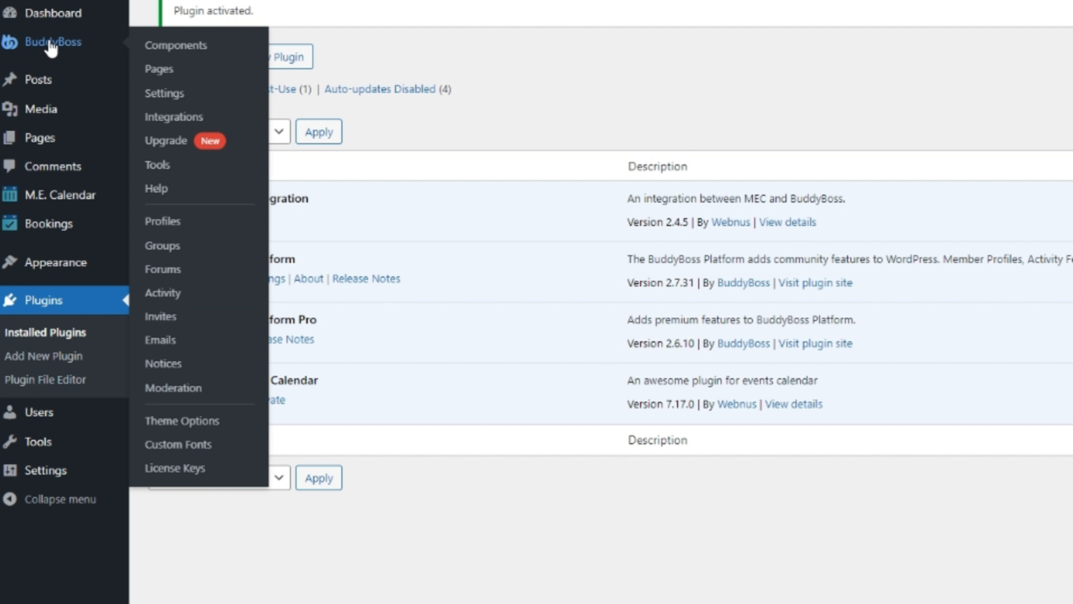
Allow MEC events on this site in BuddyBoss's MEC integration settings and save the settings.
left_click(51, 44)
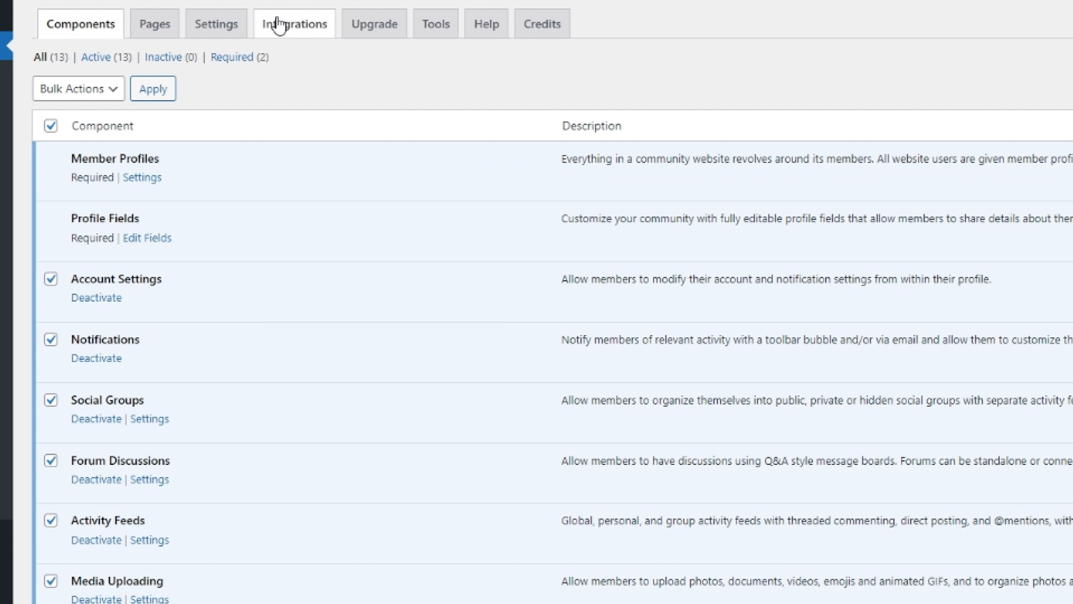
left_click(201, 60)
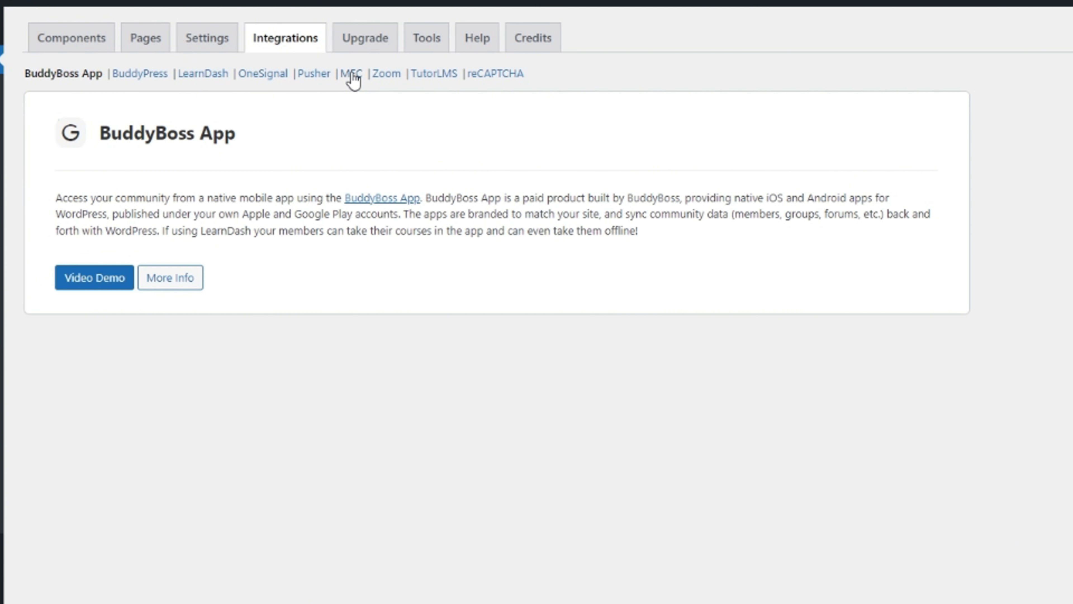
left_click(351, 75)
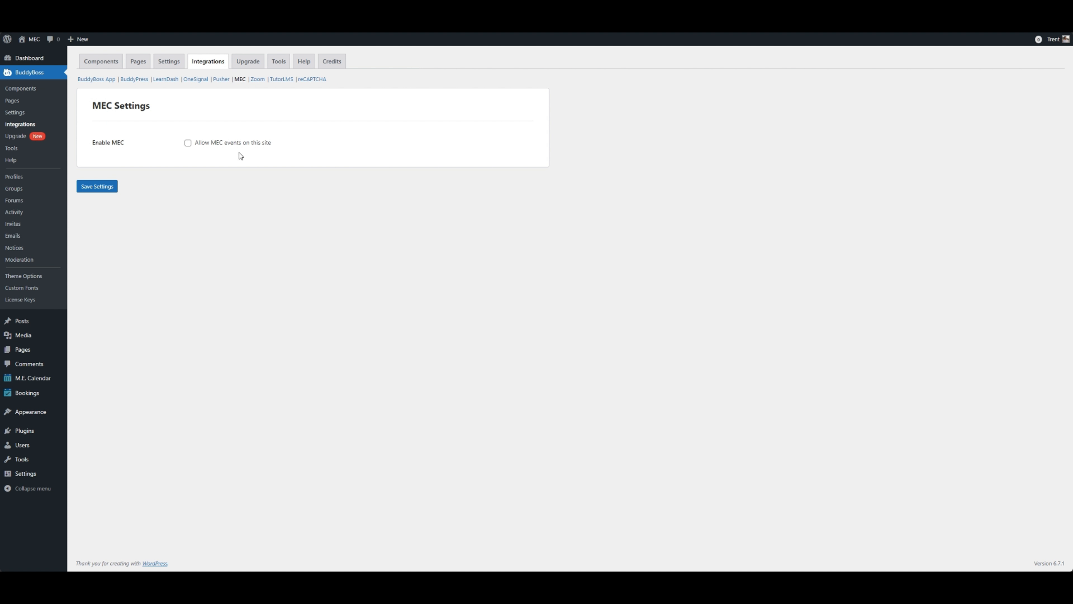
left_click(187, 145)
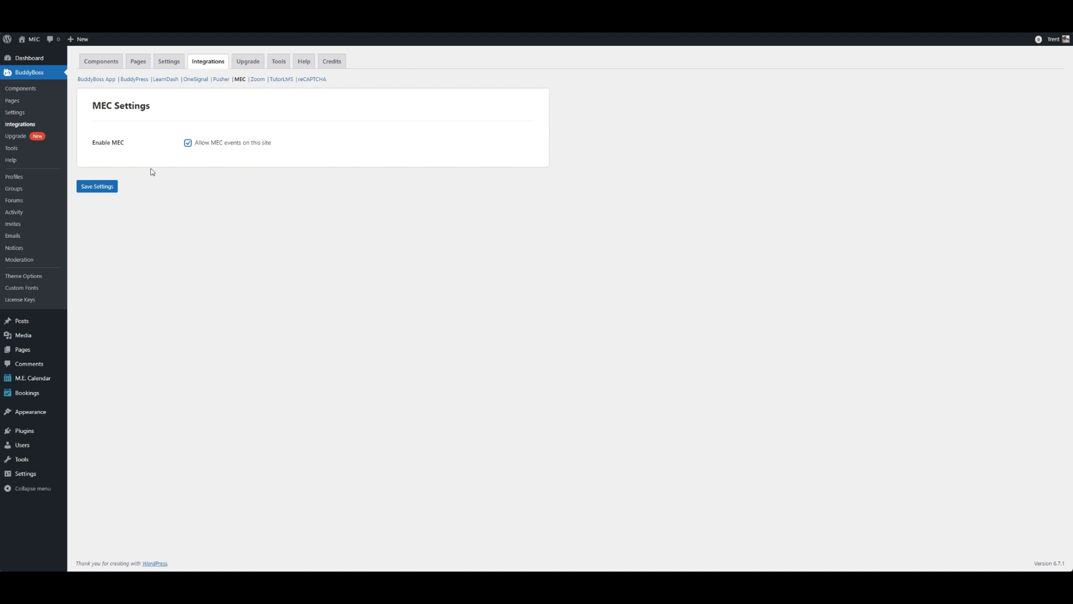
left_click(101, 186)
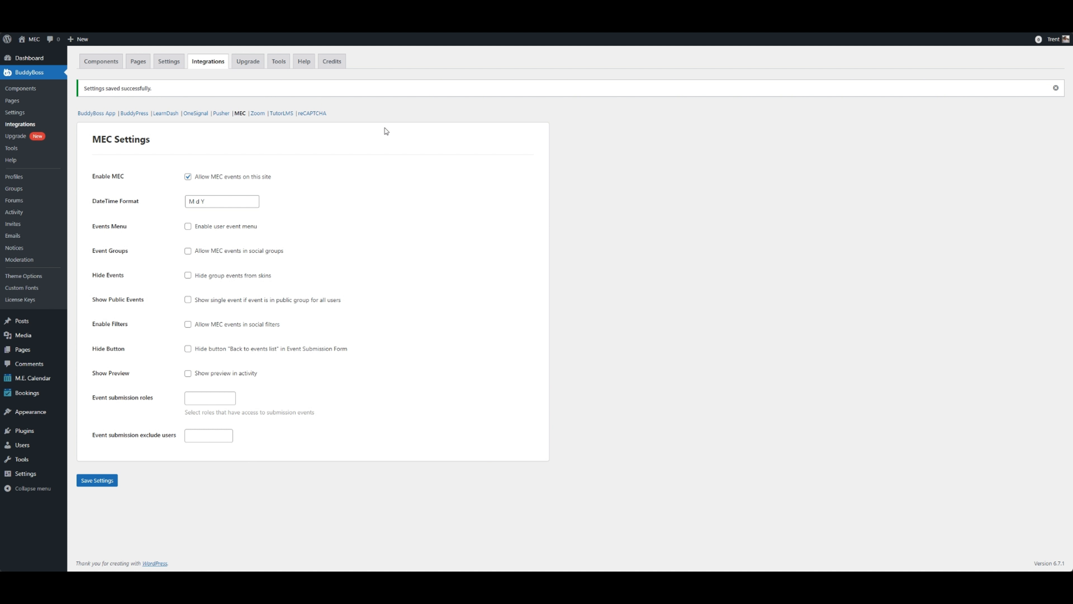
Enable the user event menu, events in social groups, public group events for all users and the activity preview, and save.
left_click(241, 228)
left_click(238, 252)
left_click(223, 301)
left_click(223, 374)
left_click(113, 480)
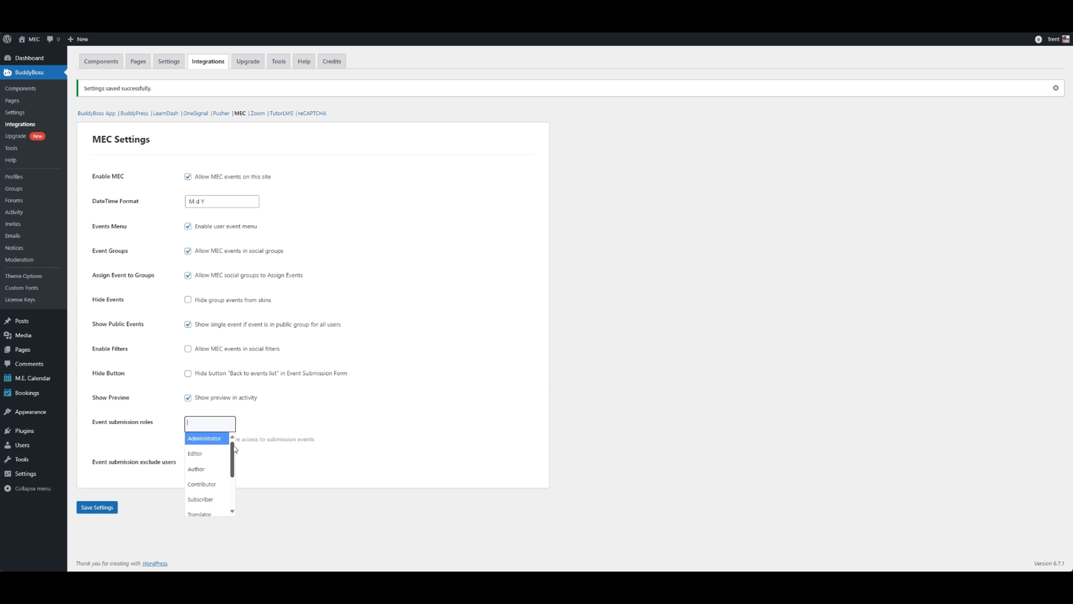
Set the event submission roles to Organizer and Moderator and save the MEC integration settings.
left_click_drag(234, 449, 235, 483)
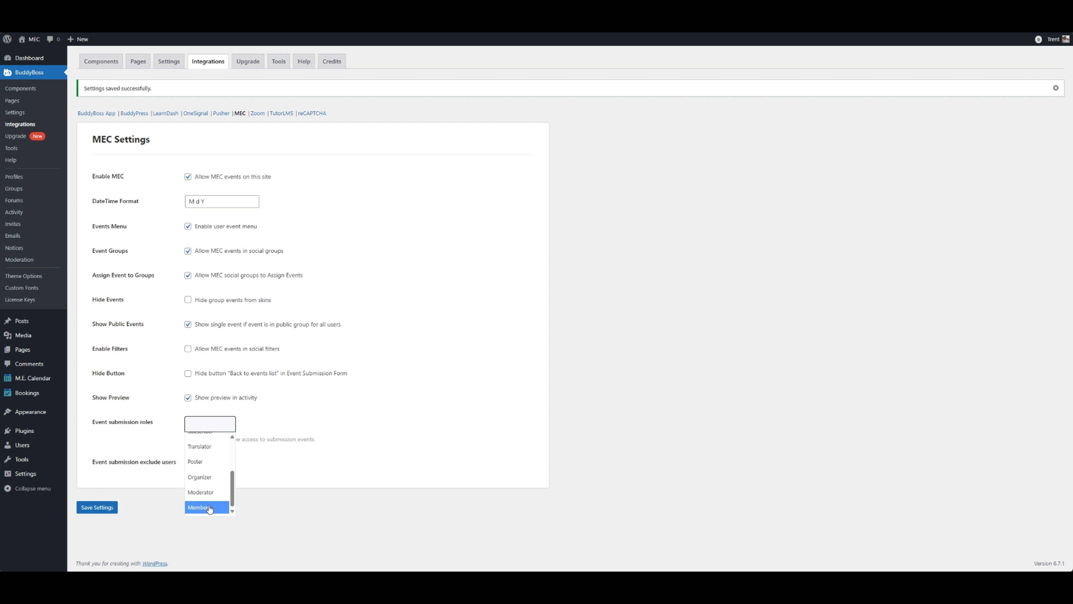
left_click(218, 478)
left_click(225, 436)
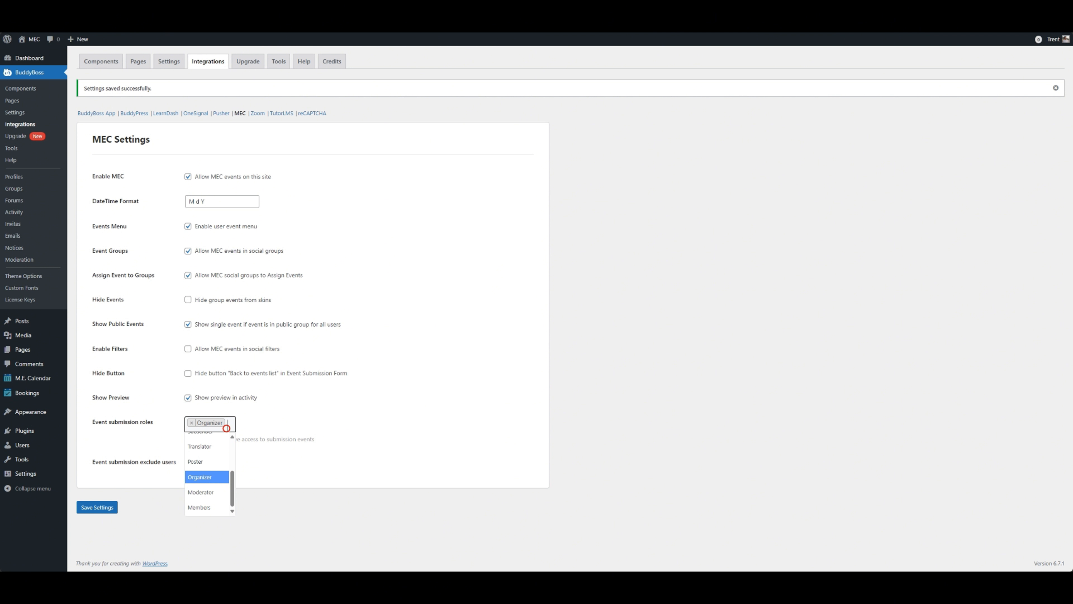
left_click(211, 491)
left_click(95, 523)
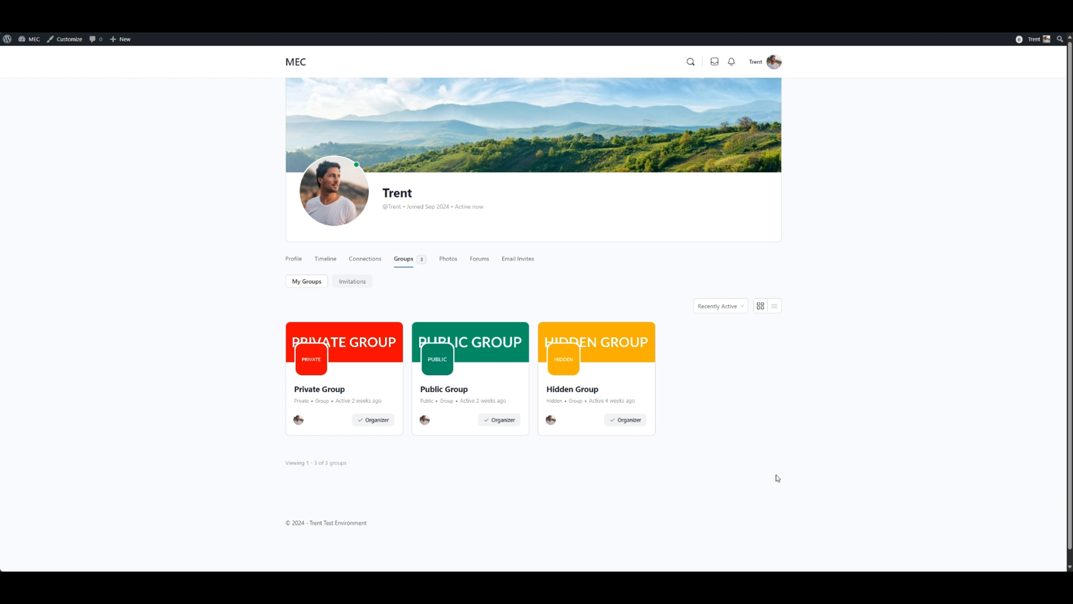
Restrict event creation and management in the Public Group to Organizers and Moderators only and save the group's event settings.
left_click(453, 389)
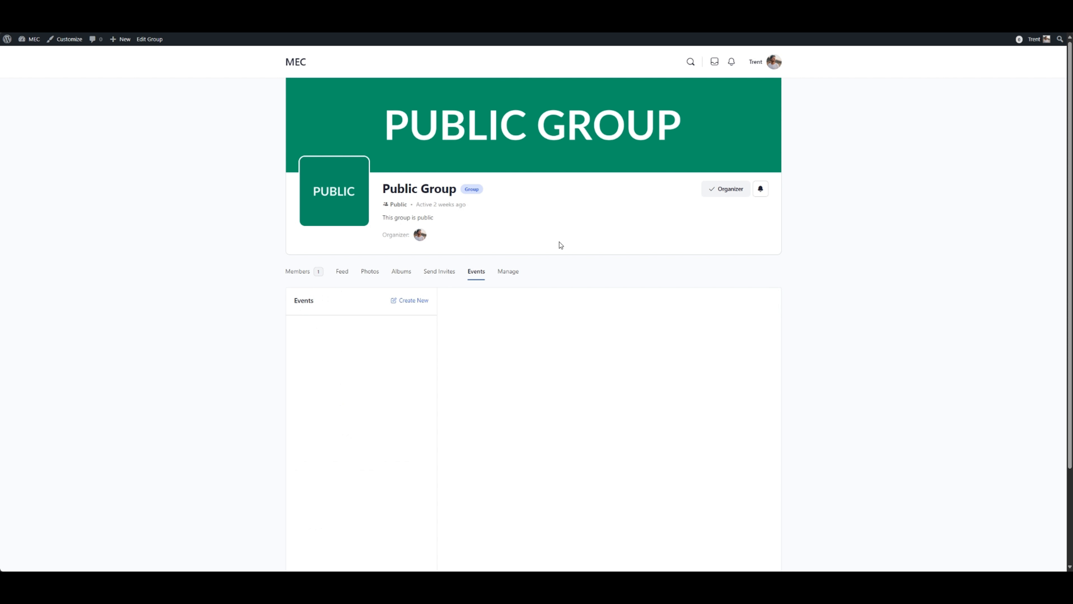
scroll(559, 247, "down", 2)
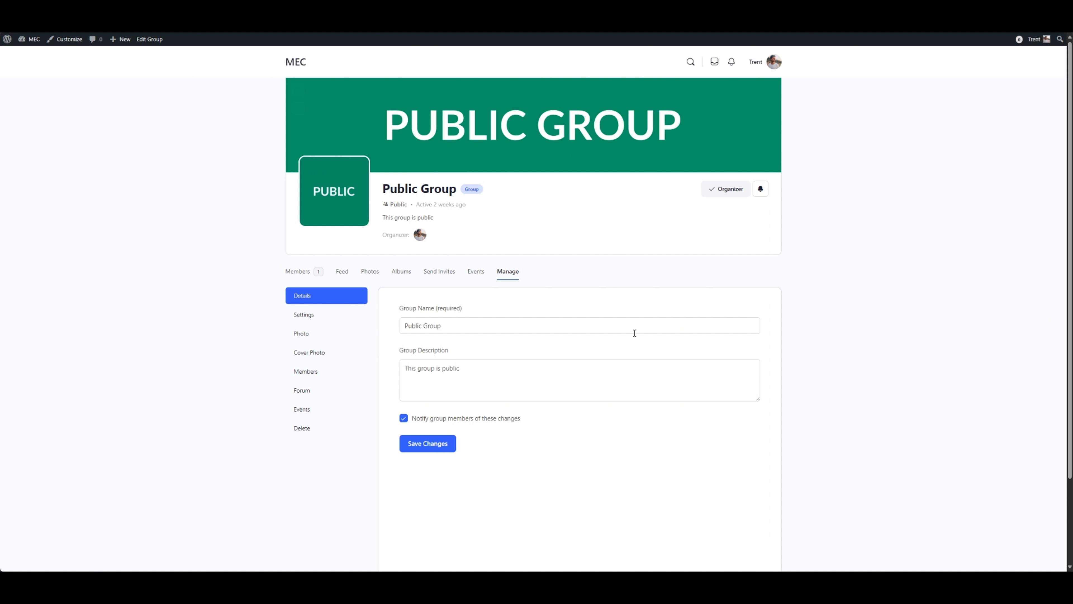
scroll(631, 334, "down", 1)
left_click(344, 298)
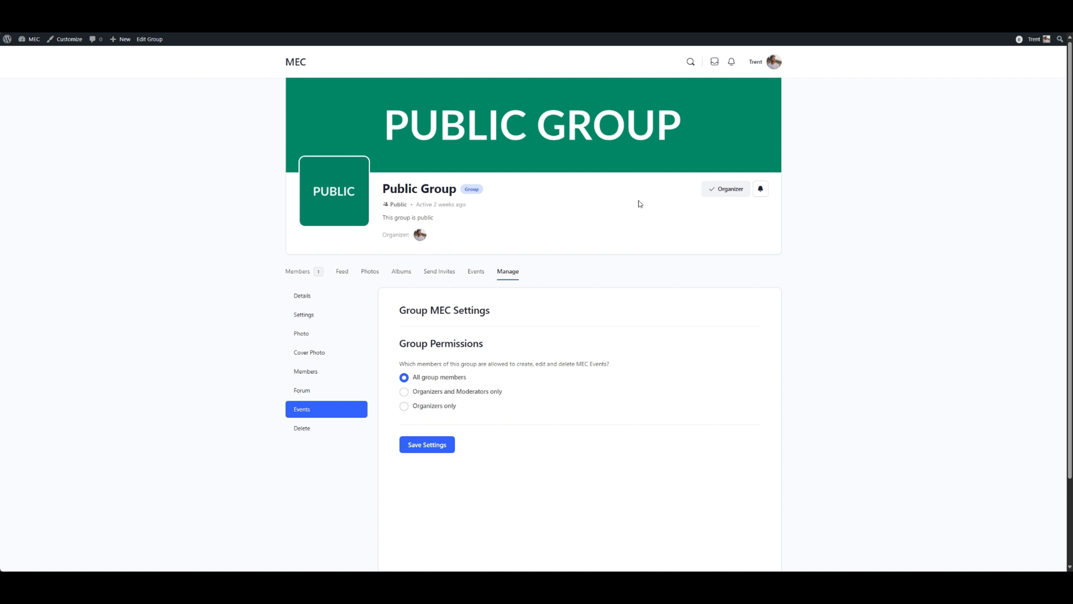
scroll(637, 204, "down", 1)
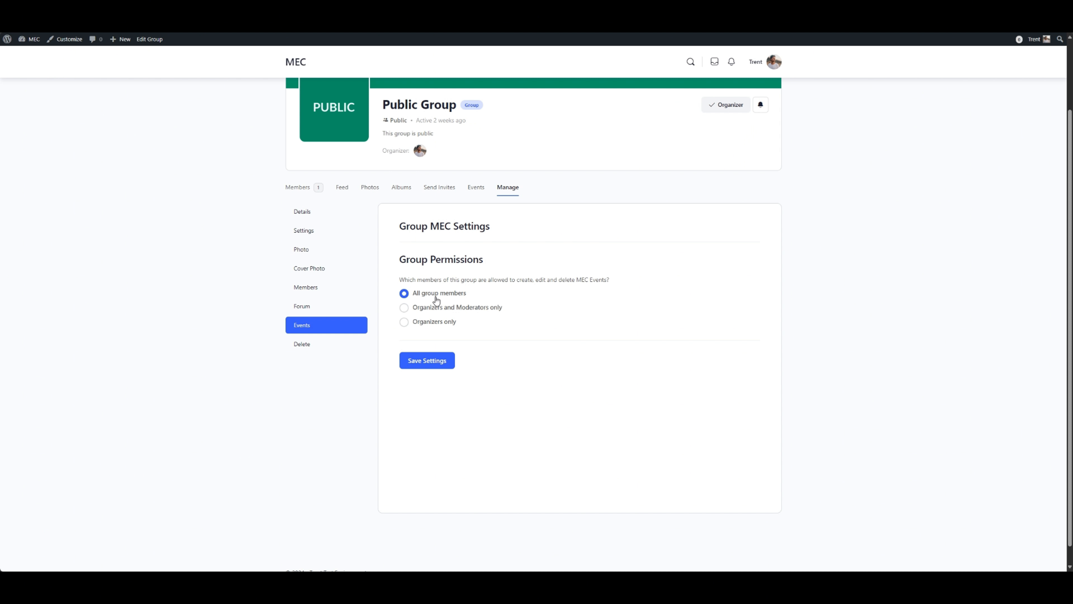
left_click(436, 311)
left_click(421, 360)
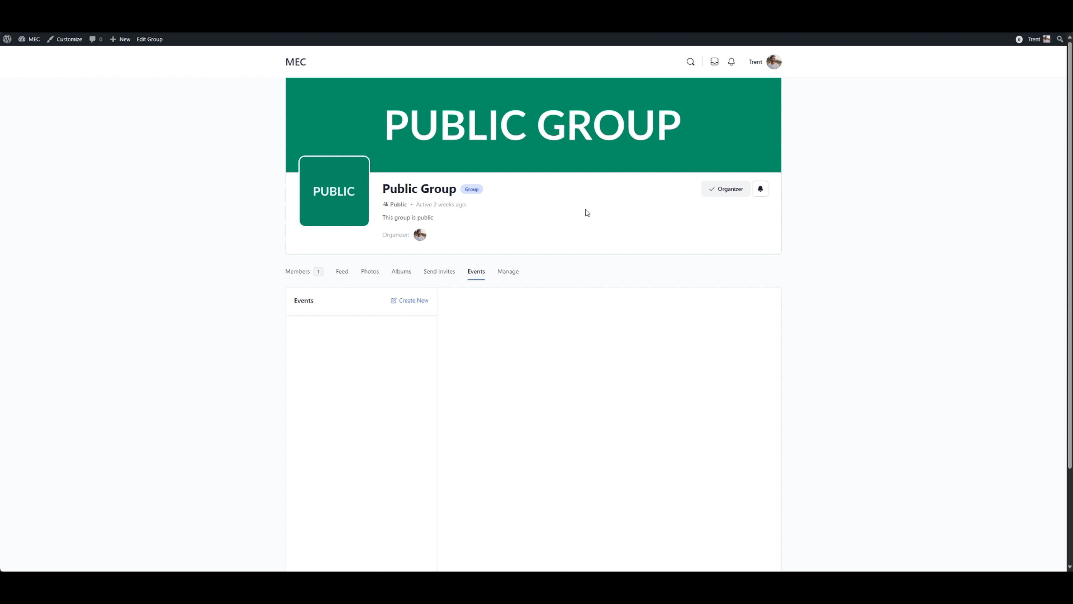
Start creating a new event from the Public Group's events page.
scroll(582, 247, "down", 2)
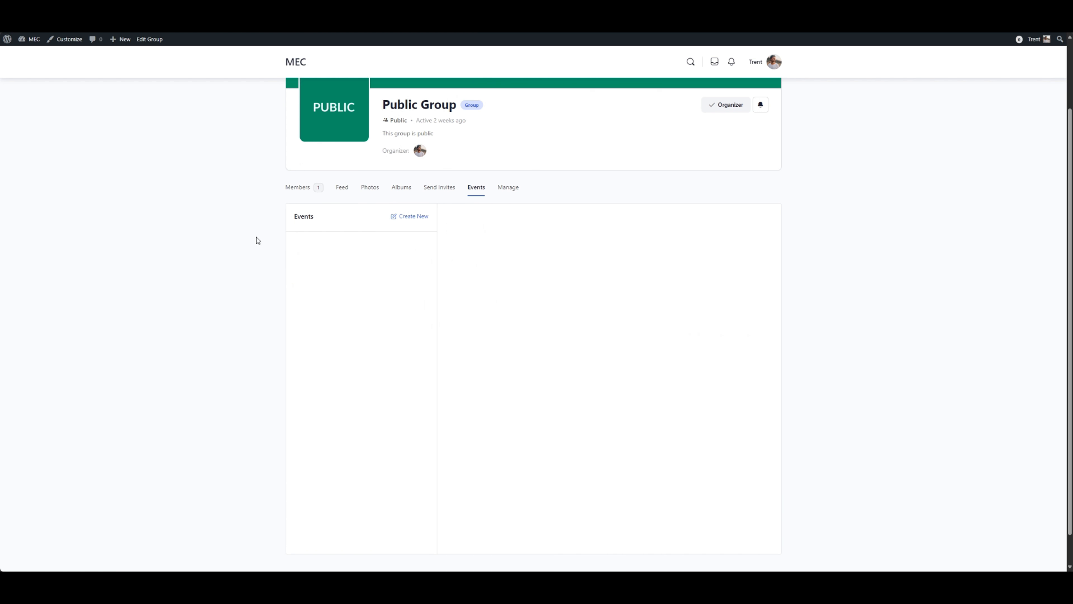
left_click(410, 218)
scroll(594, 283, "up", 1)
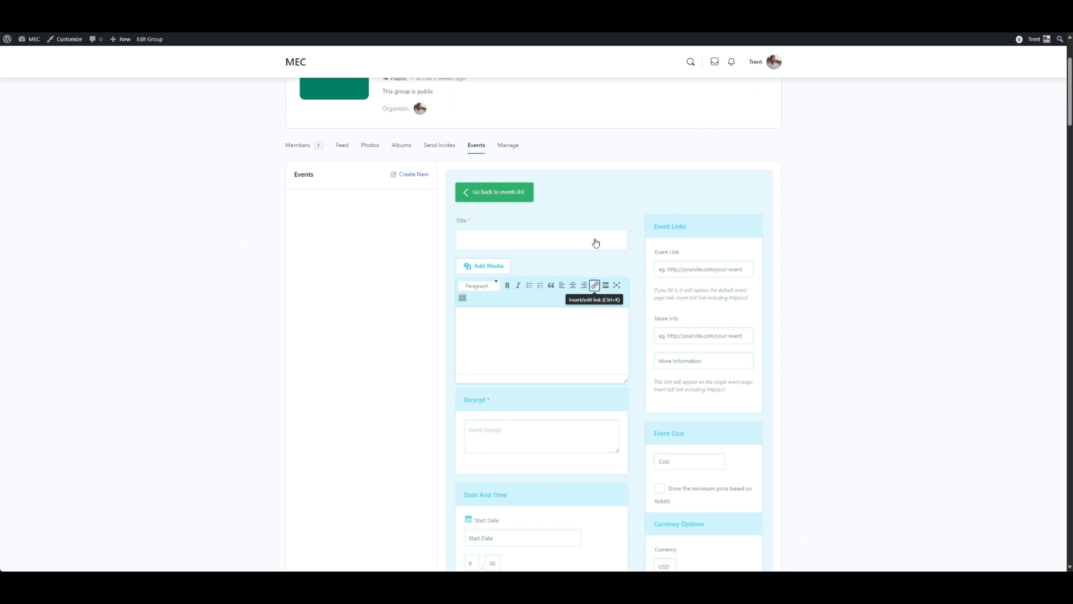
scroll(609, 306, "down", 1)
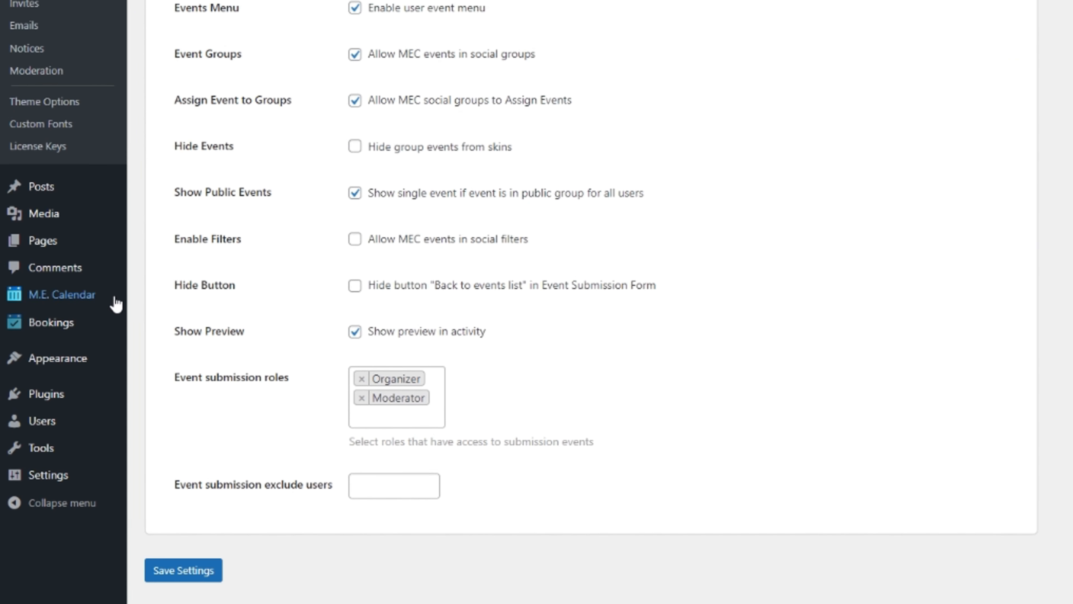
In M.E. Calendar's front-end submission settings, check that Events List Page uses Fes list and Add/Edit Events Page uses Fes form, and save.
mouse_move(47, 377)
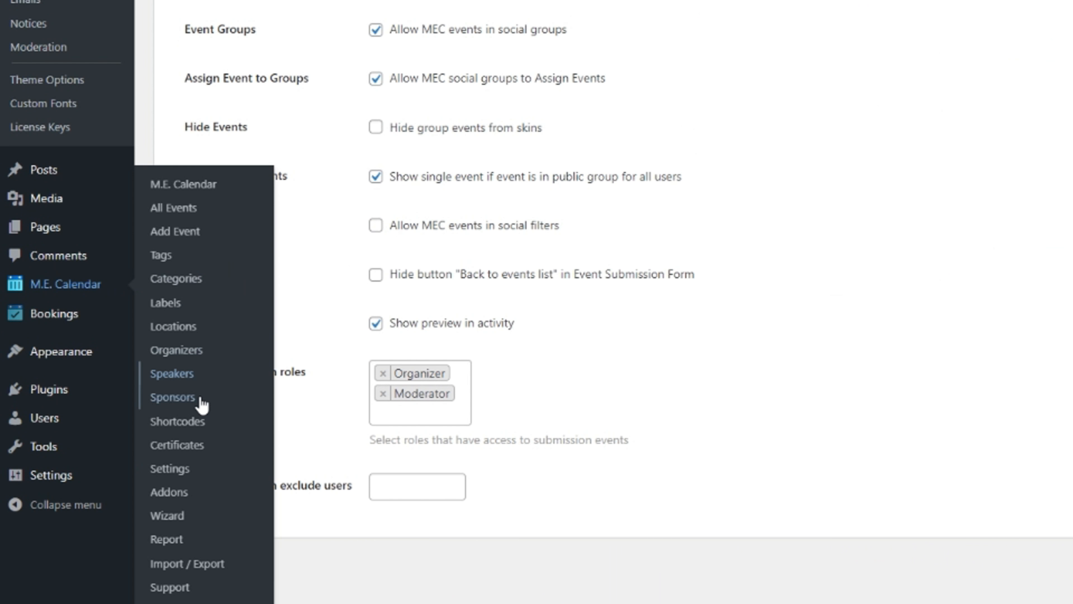
left_click(173, 469)
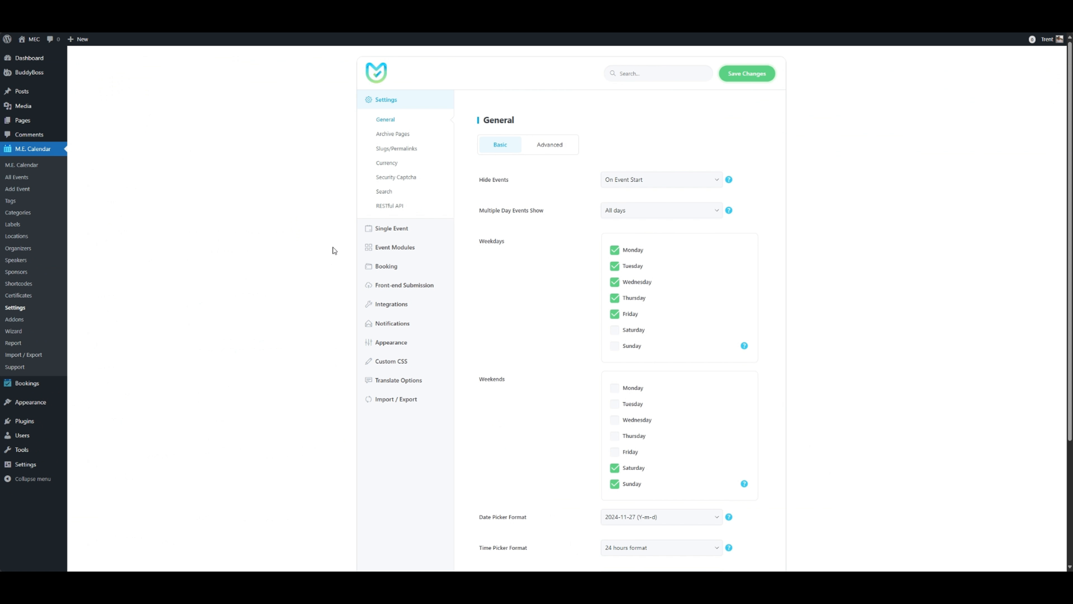
mouse_move(428, 287)
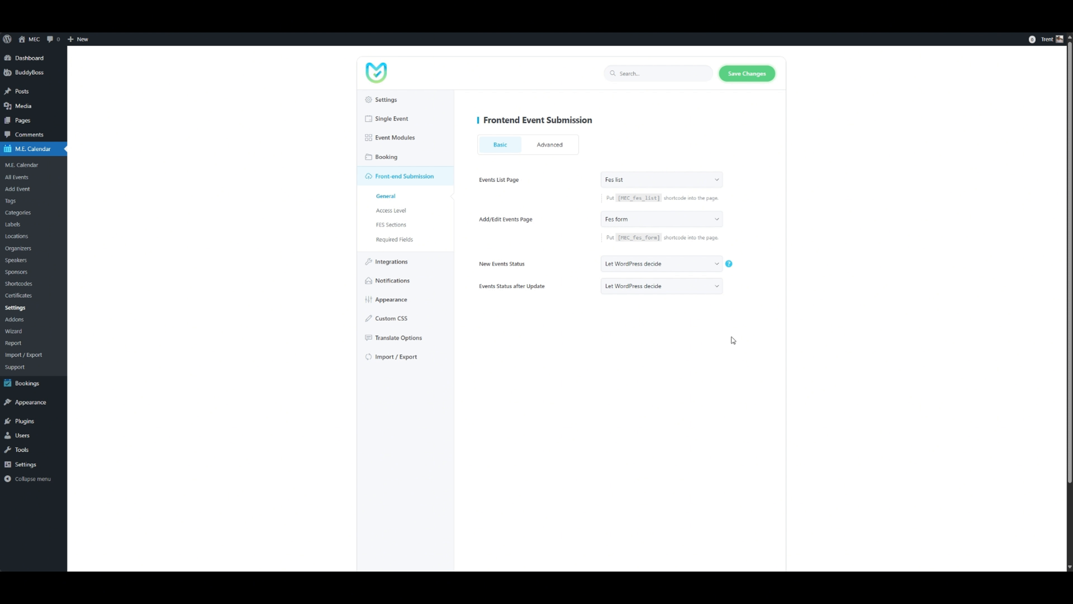
left_click(710, 184)
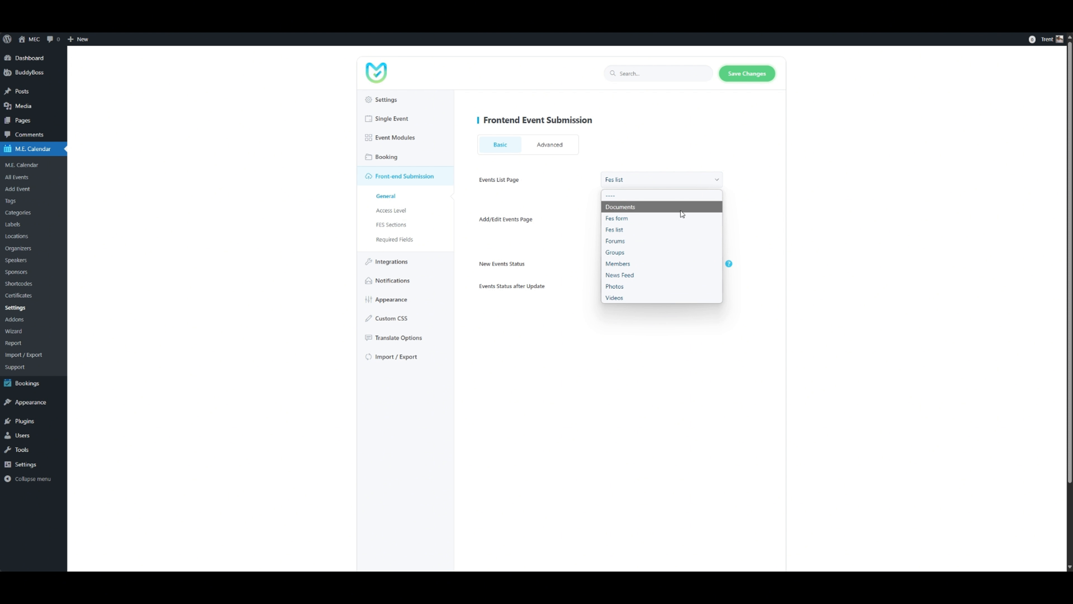
left_click(699, 150)
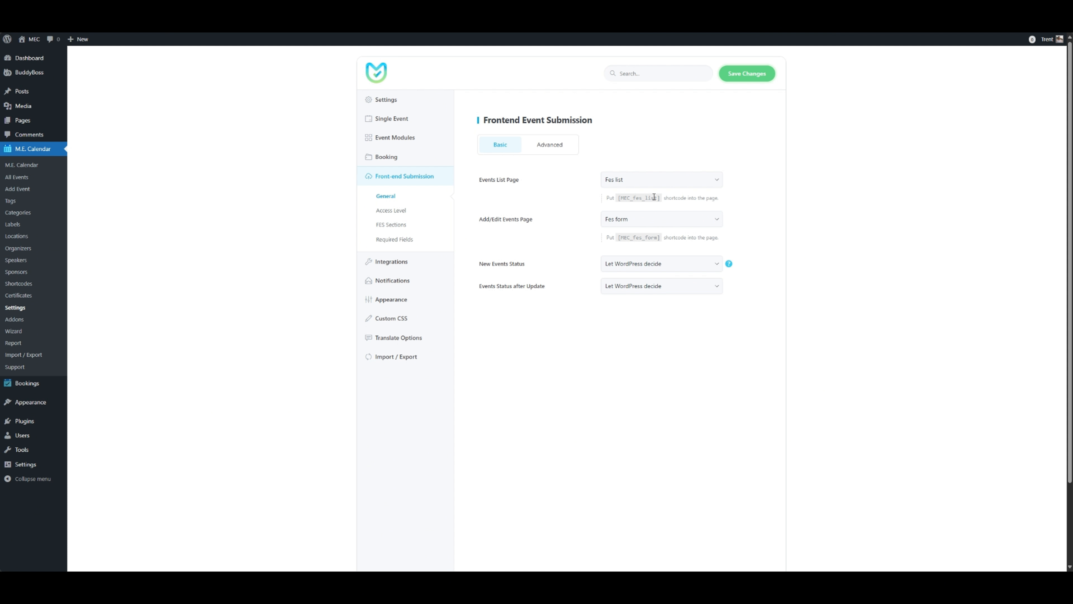
left_click(644, 220)
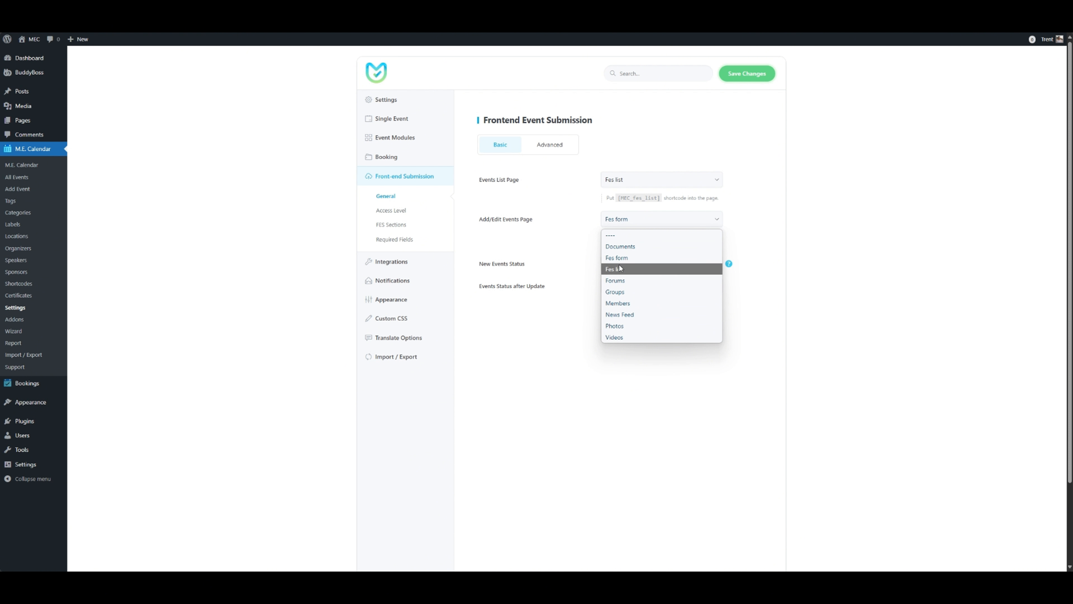
left_click(760, 232)
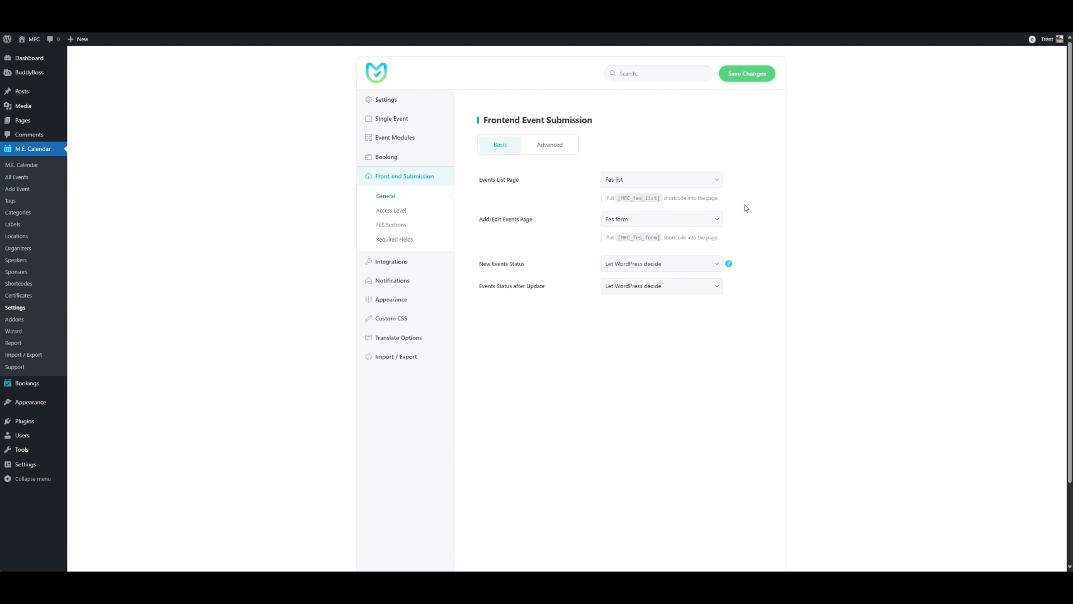
left_click(755, 75)
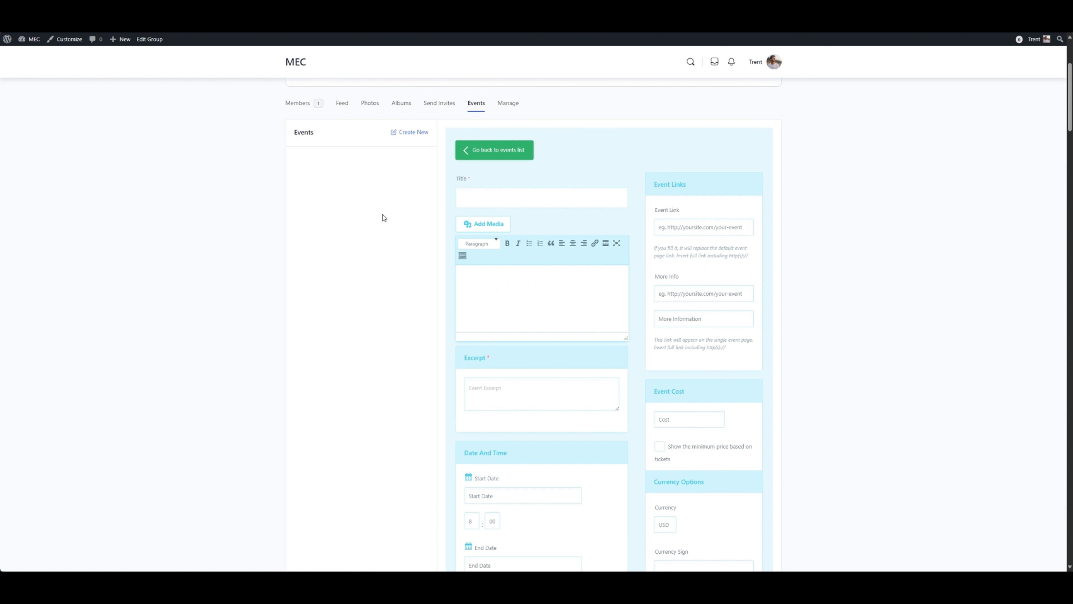
Title the new group event "another event for Testing purpose" and copy the same text into its description.
left_click(520, 196)
left_click(520, 240)
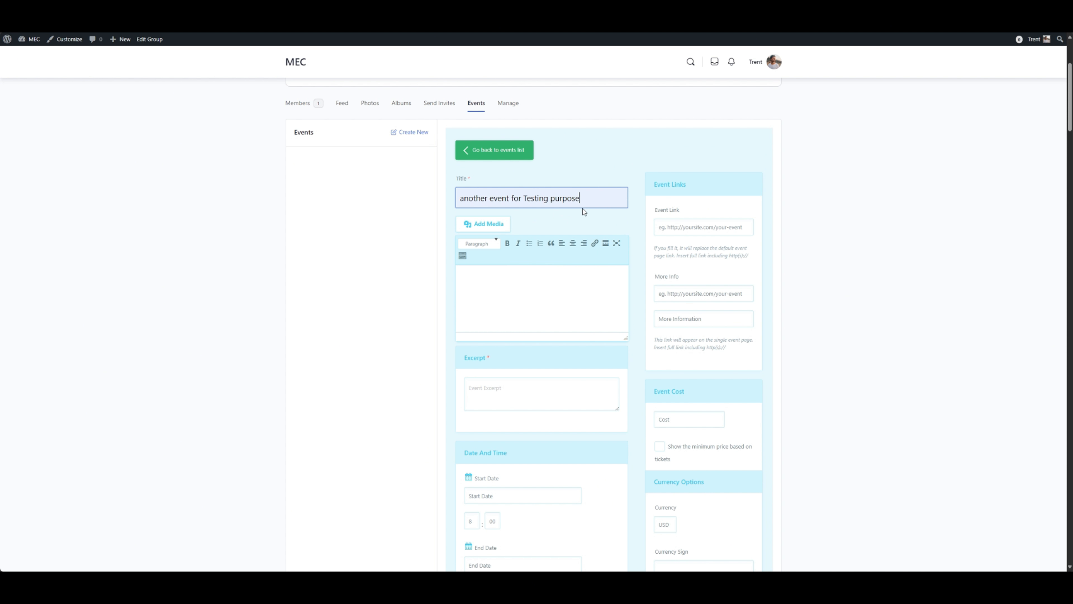
key("ctrl+a")
key("ctrl+c")
left_click(529, 280)
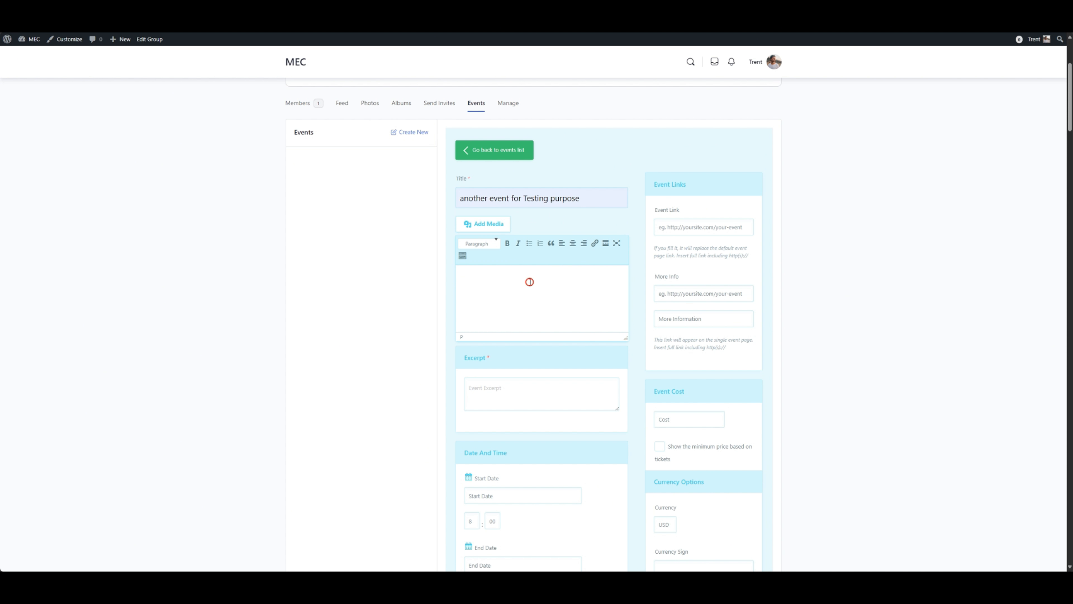
key("ctrl+v")
Set the new event's cost to 50.
scroll(585, 266, "down", 1)
scroll(585, 266, "down", 2)
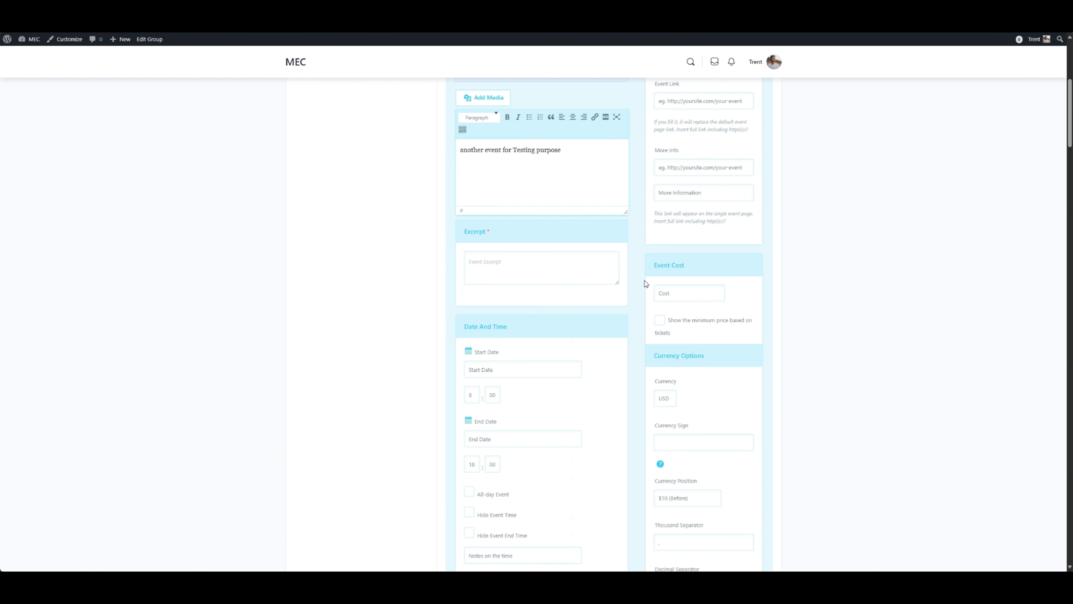
left_click(672, 292)
type("50")
Set both the start date and the end date of the event to 2024-11-29.
scroll(685, 317, "down", 3)
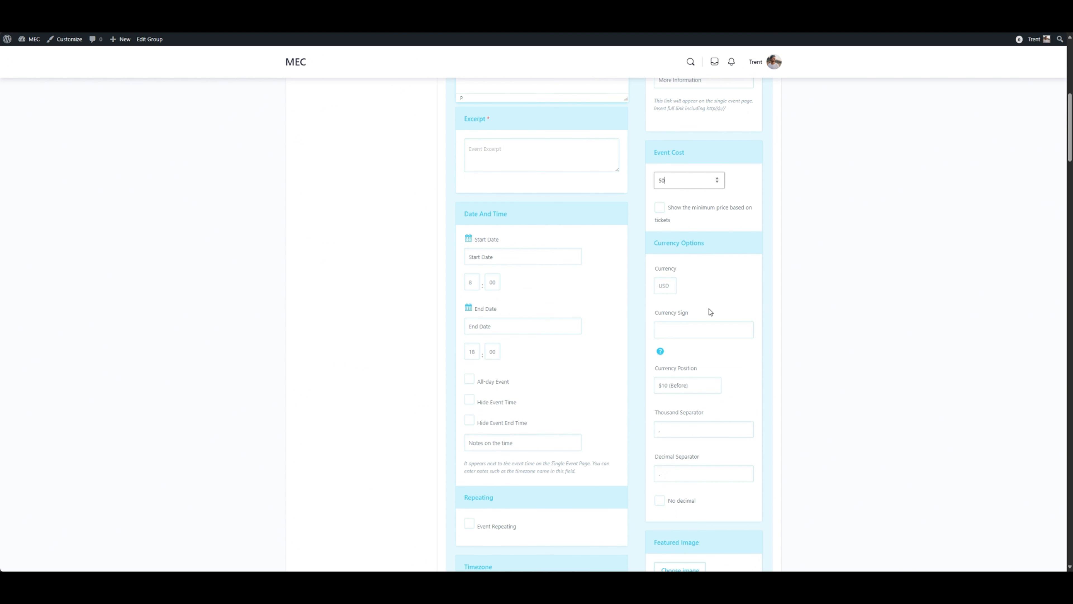
scroll(702, 305, "up", 2)
left_click(532, 284)
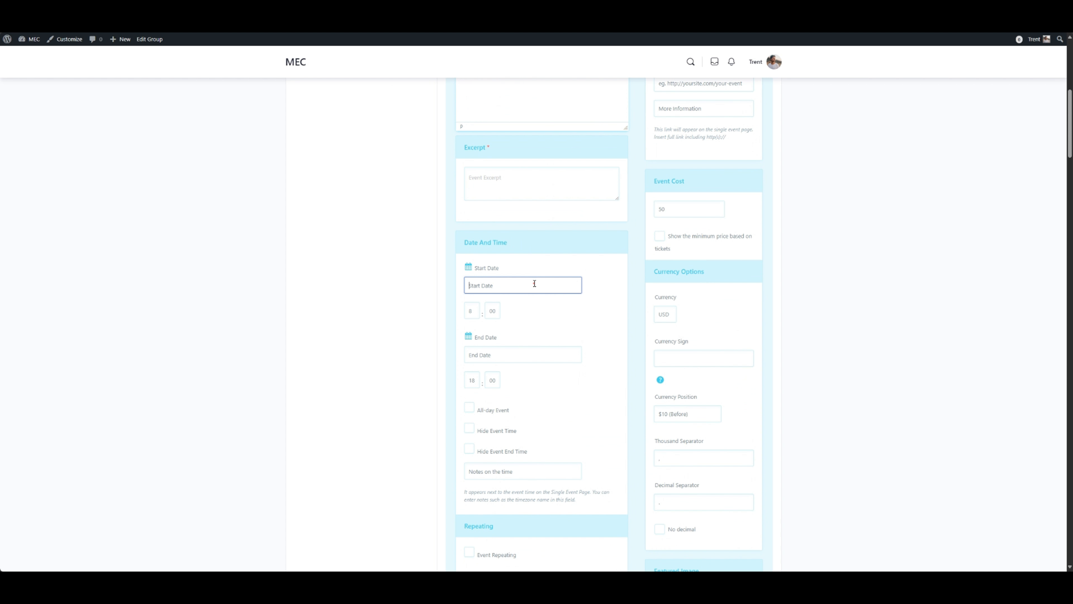
left_click(529, 393)
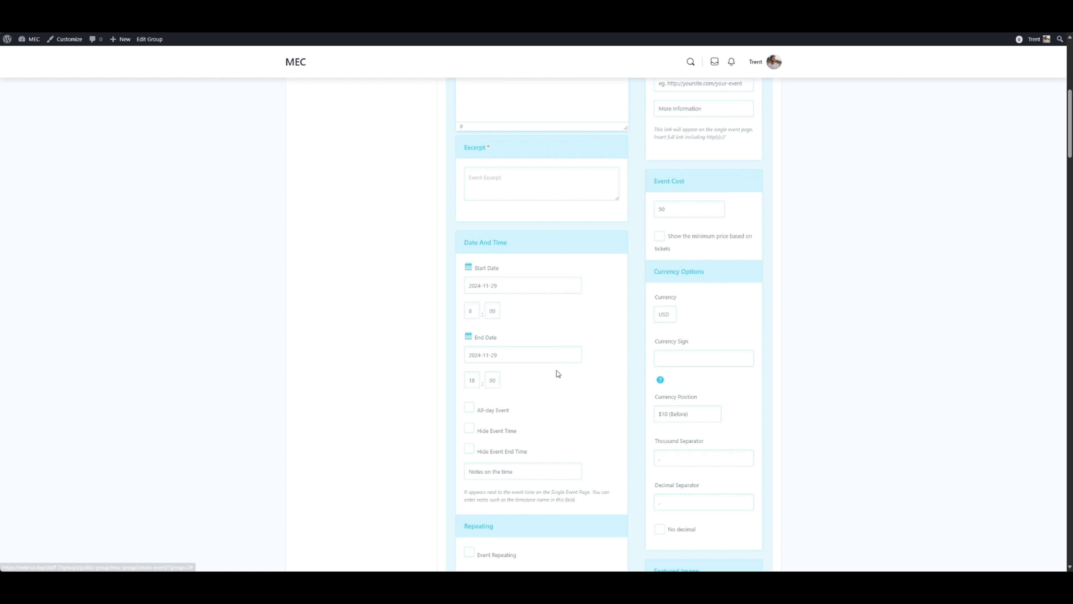
Assign the new event to Public Group in the form's Select Group section.
scroll(565, 353, "down", 1)
scroll(565, 353, "down", 7)
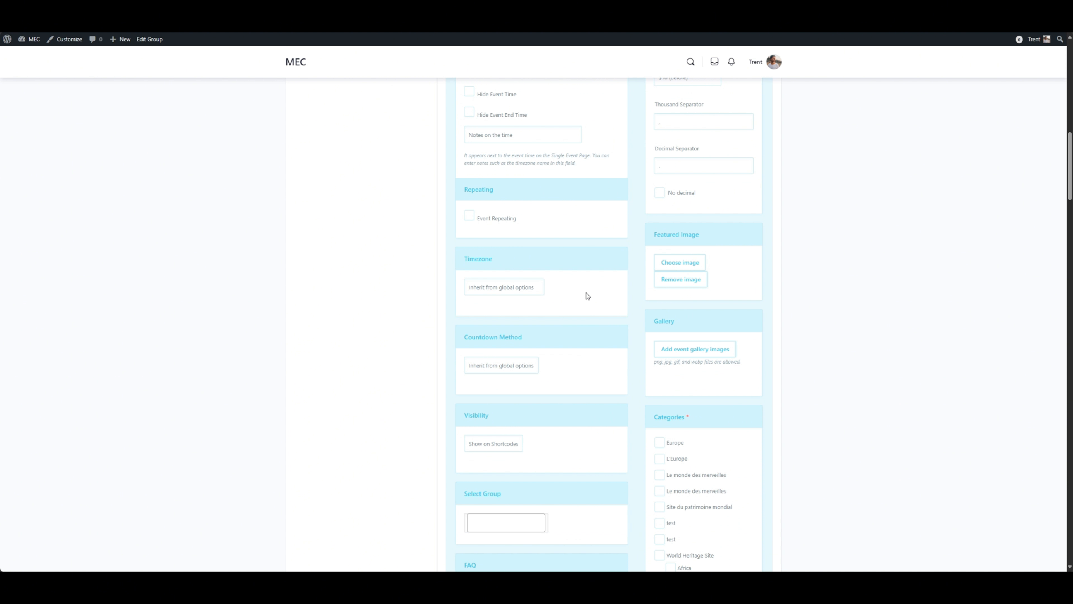
scroll(587, 295, "down", 5)
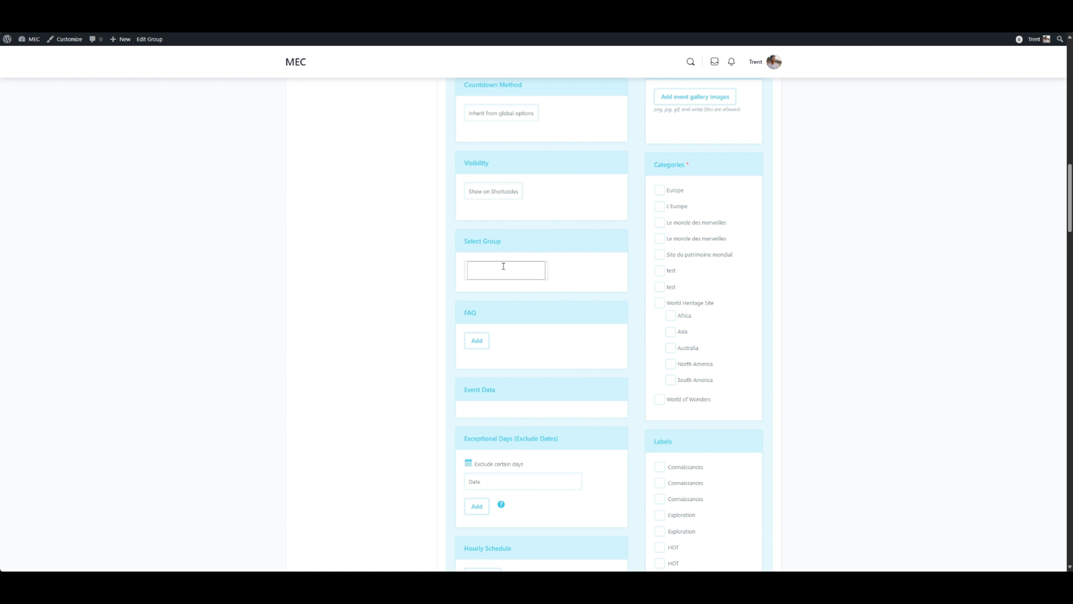
left_click(496, 266)
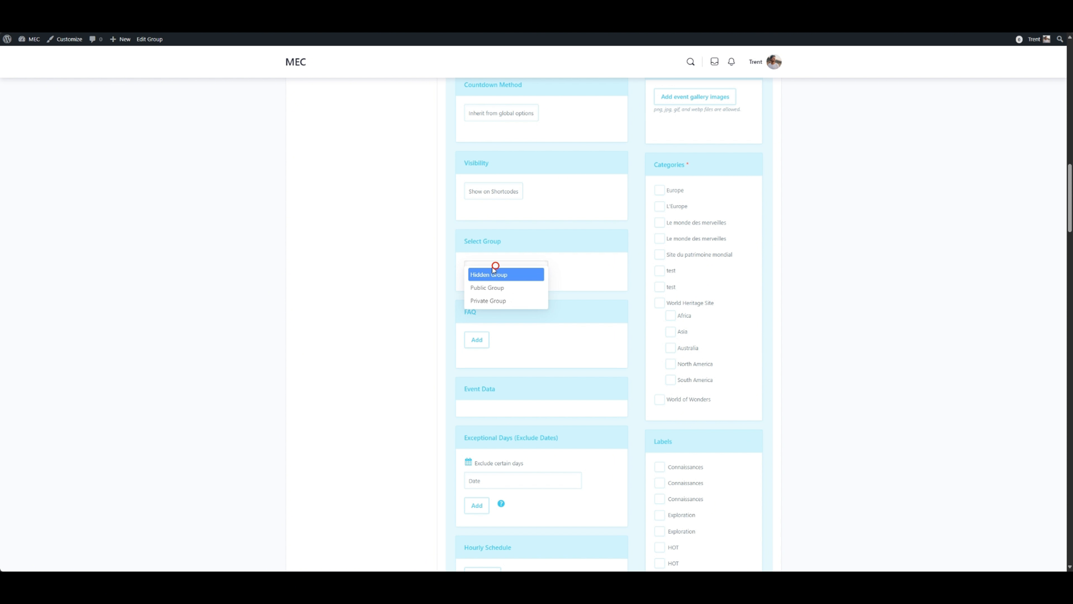
left_click(524, 289)
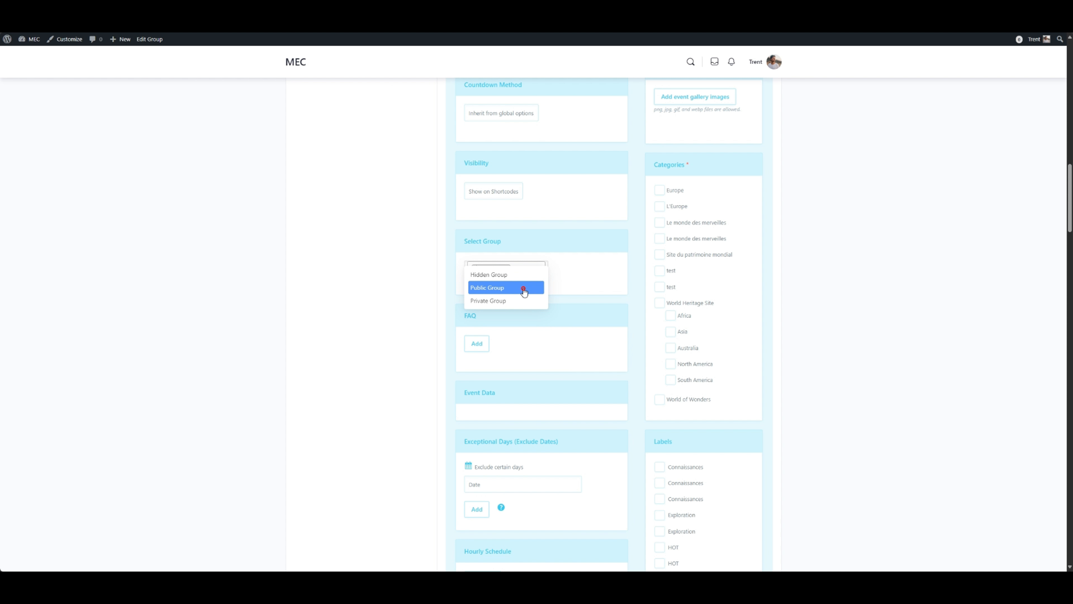
left_click(582, 273)
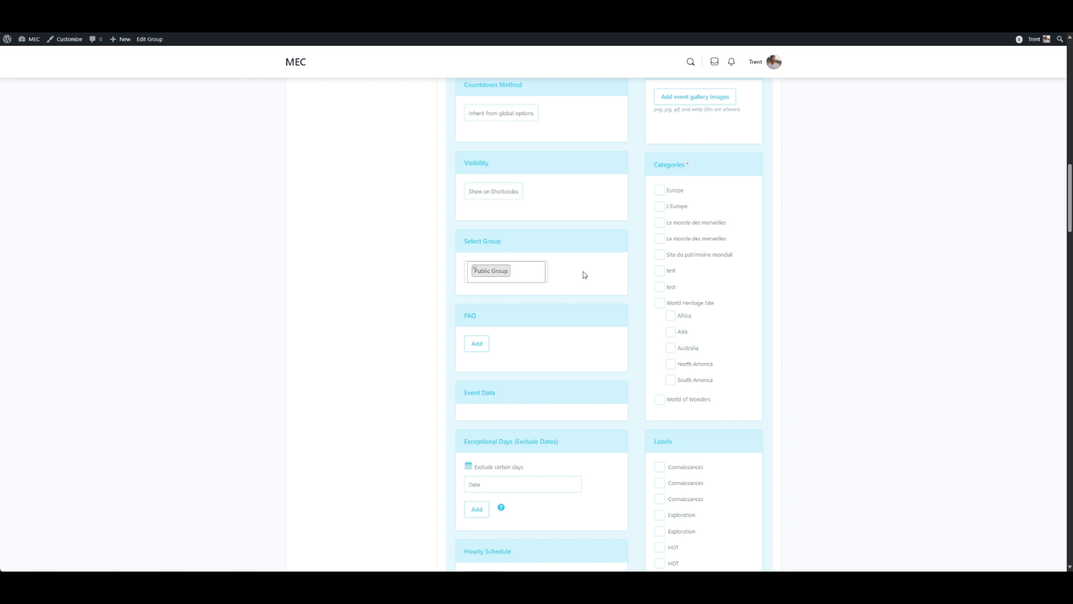
Put the event in the Europe category and try to submit the form.
scroll(582, 282, "down", 3)
scroll(582, 282, "up", 3)
left_click(659, 190)
scroll(613, 283, "down", 10)
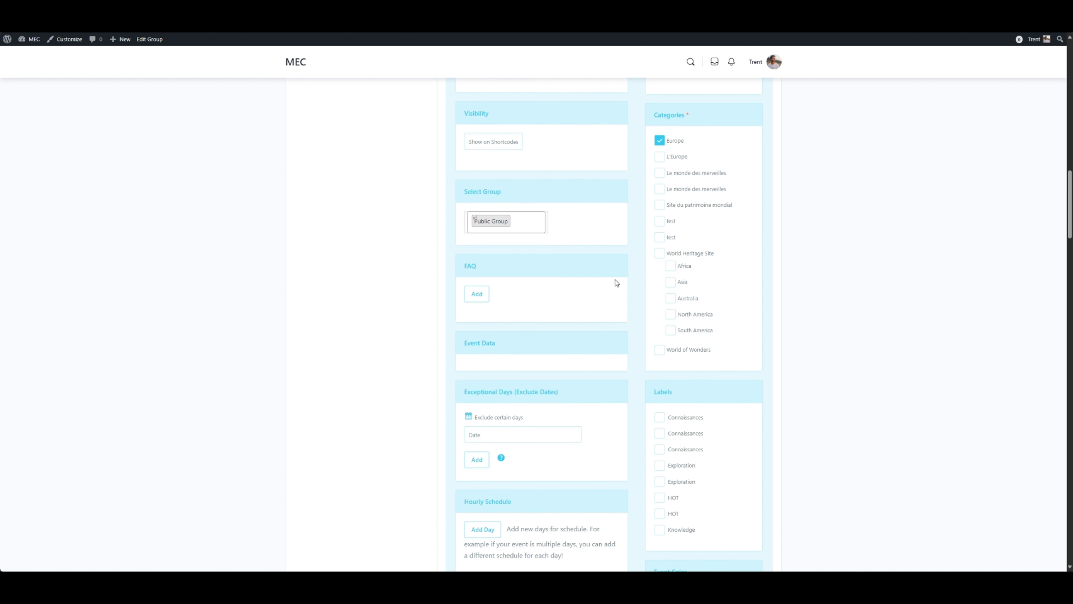
scroll(606, 303, "down", 15)
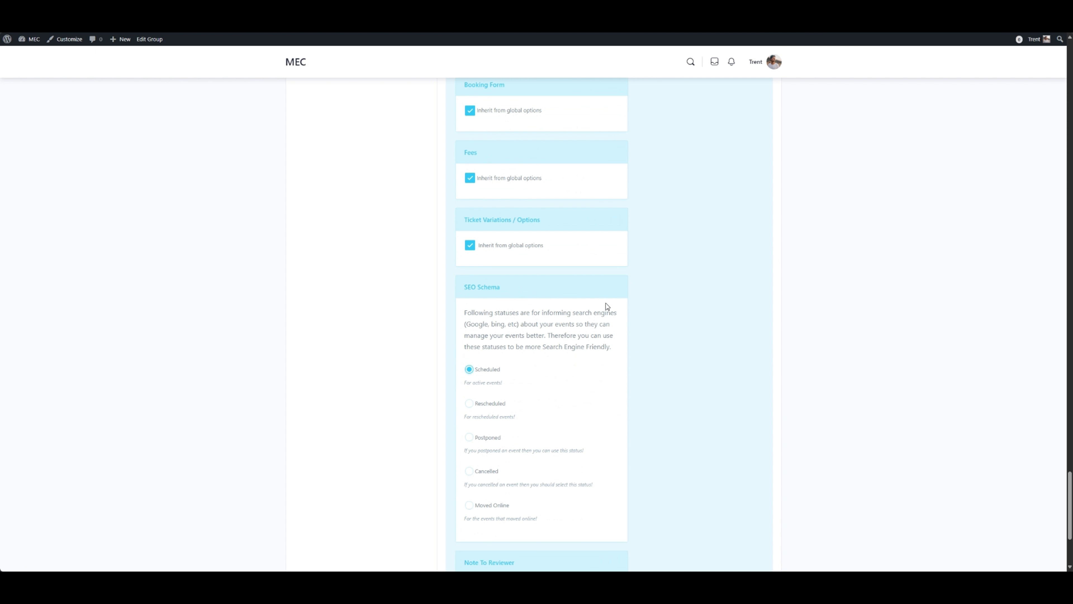
left_click(506, 478)
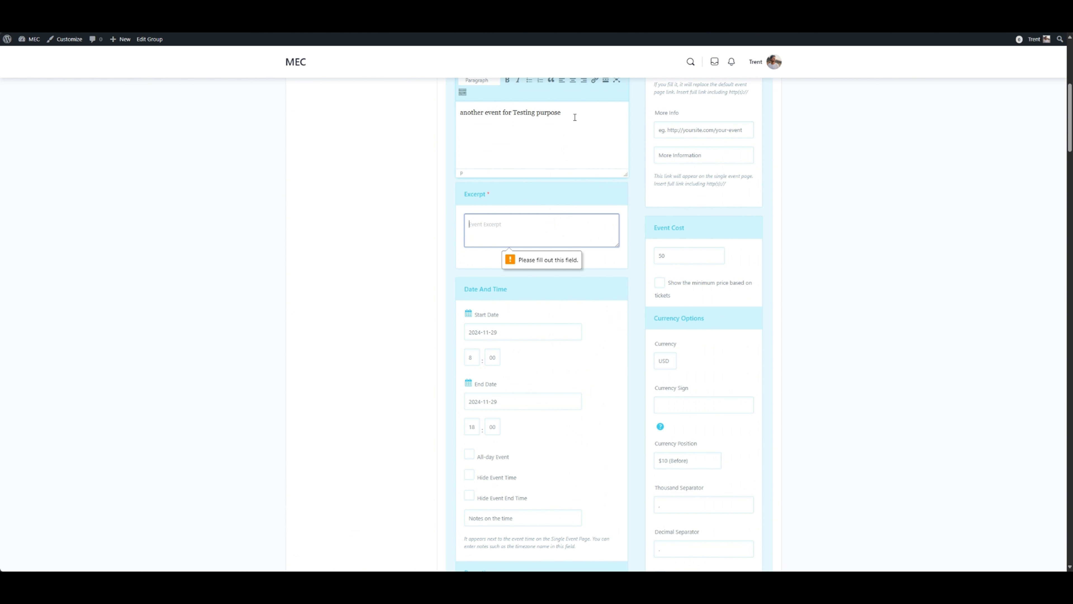
Copy the description text into the event's excerpt and submit the event, returning to the group's events list.
triple_click(575, 117)
key("ctrl+c")
left_click(523, 237)
key("ctrl+v")
scroll(553, 374, "down", 10)
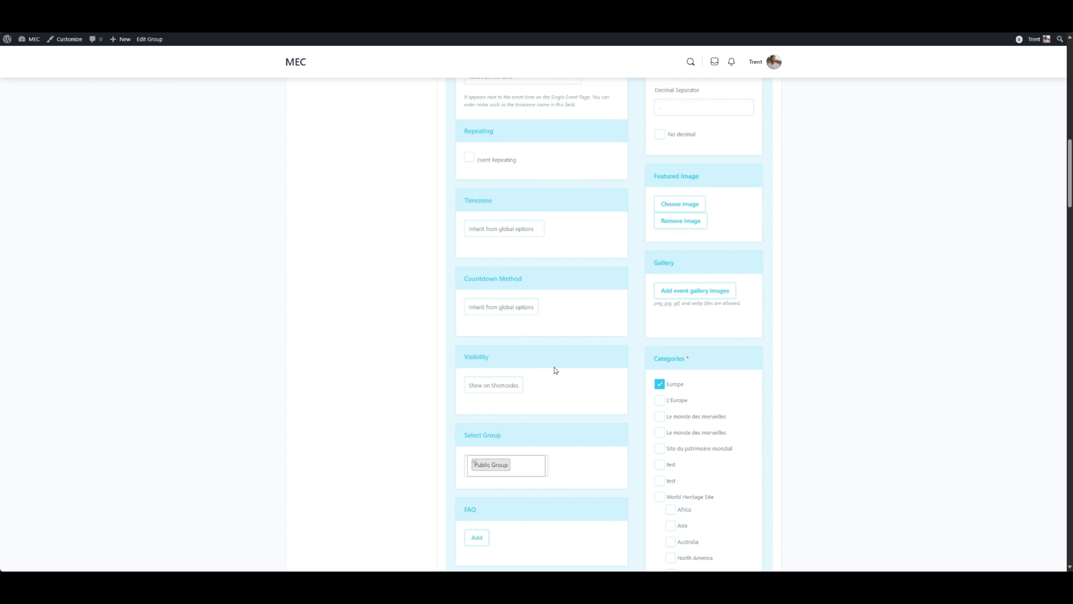
scroll(667, 292, "down", 2)
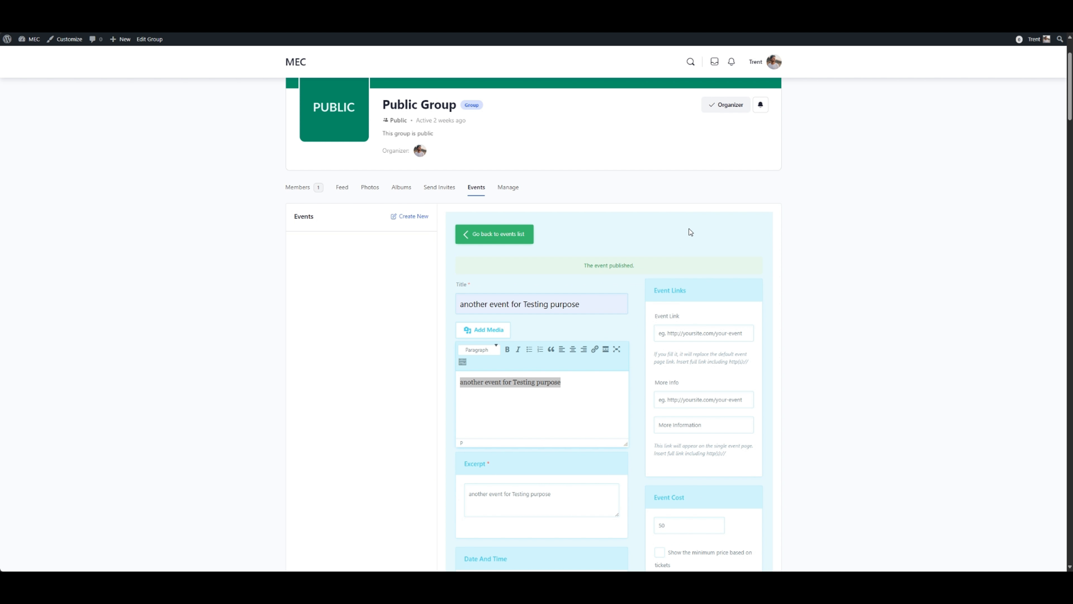
left_click(488, 235)
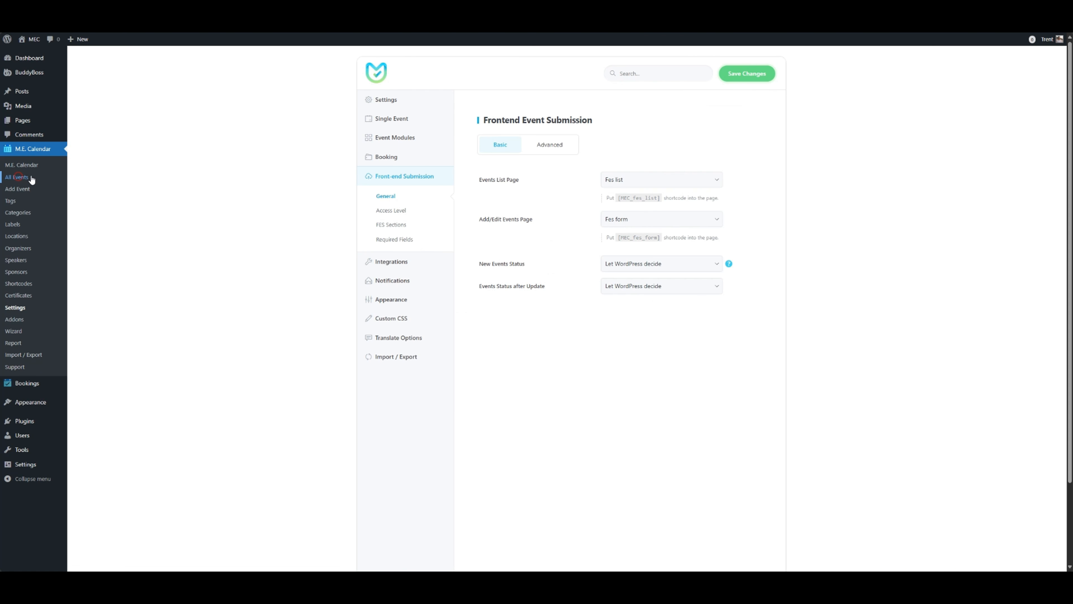
In the M.E. Calendar admin, assign the existing event "Lost City of the Incas: Exploring the Mysteries of Machu Picchu" to the BuddyBoss Public Group and update it.
left_click(32, 177)
left_click(145, 161)
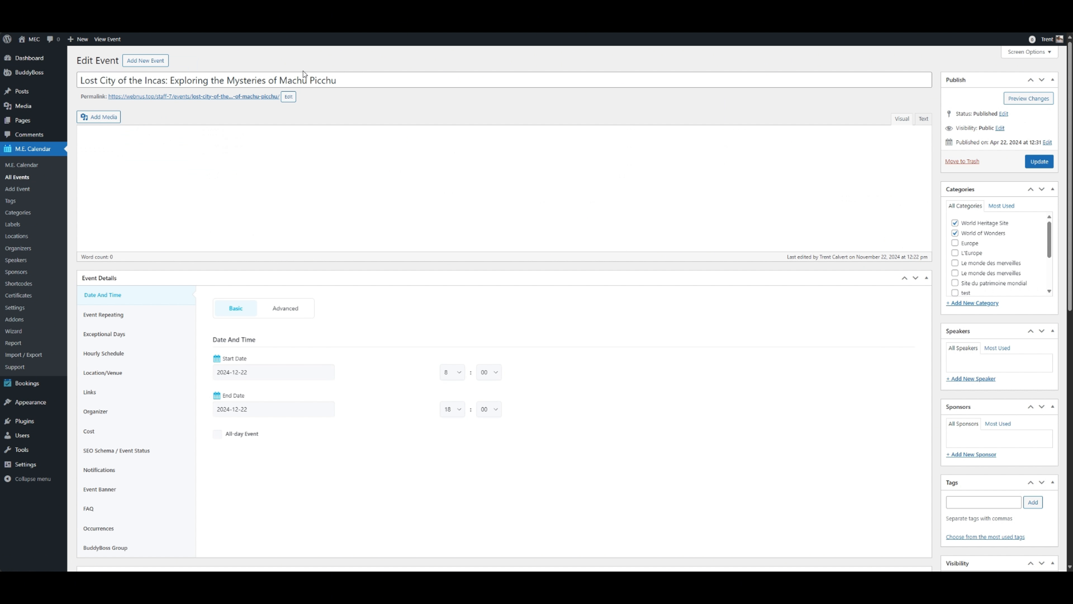
scroll(414, 251, "down", 4)
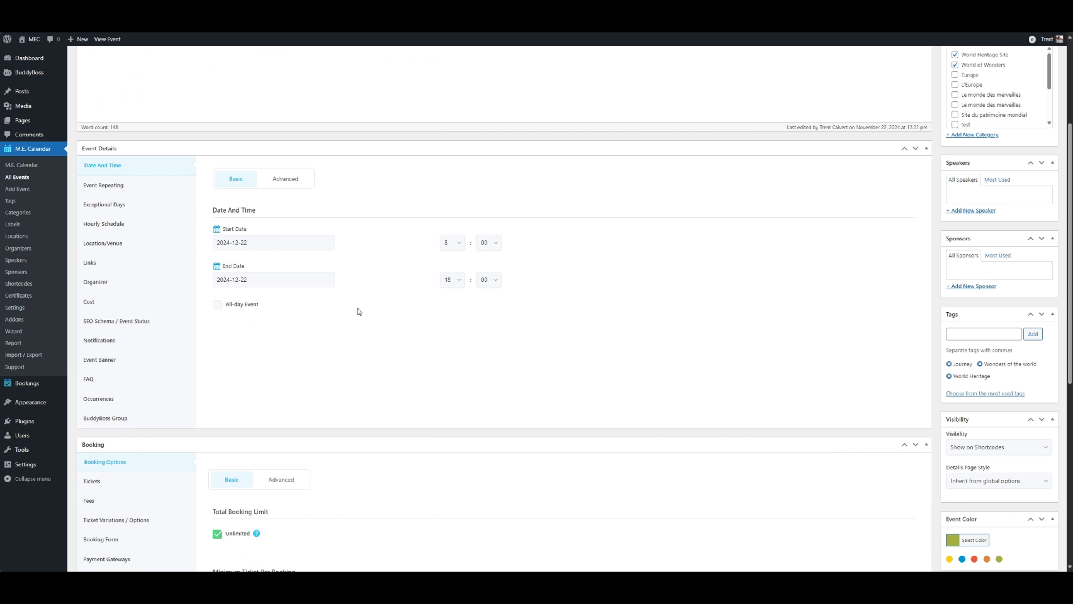
scroll(360, 312, "down", 1)
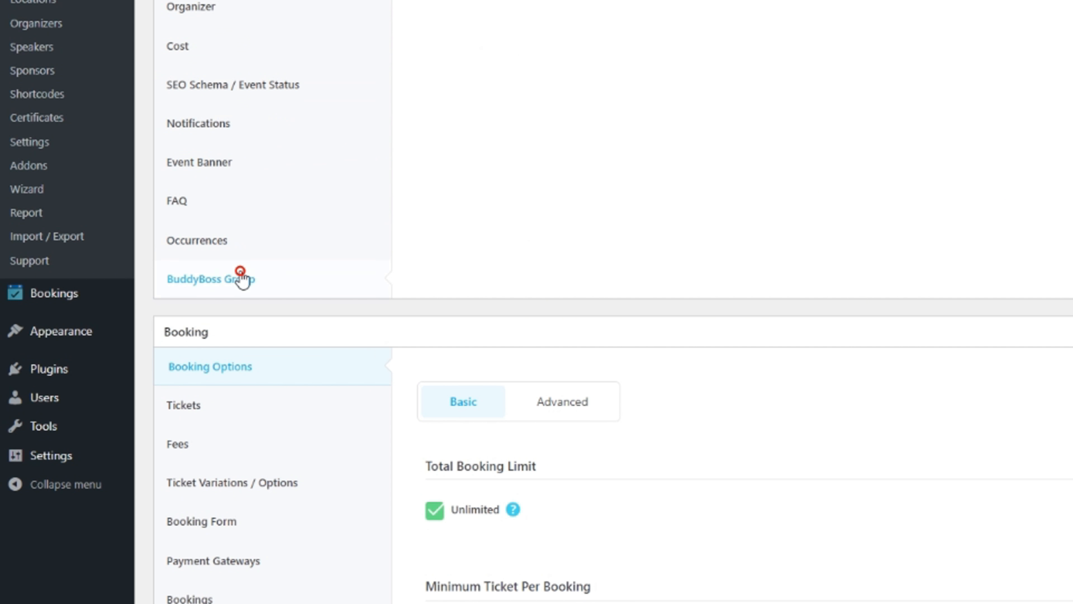
left_click(242, 278)
left_click(334, 158)
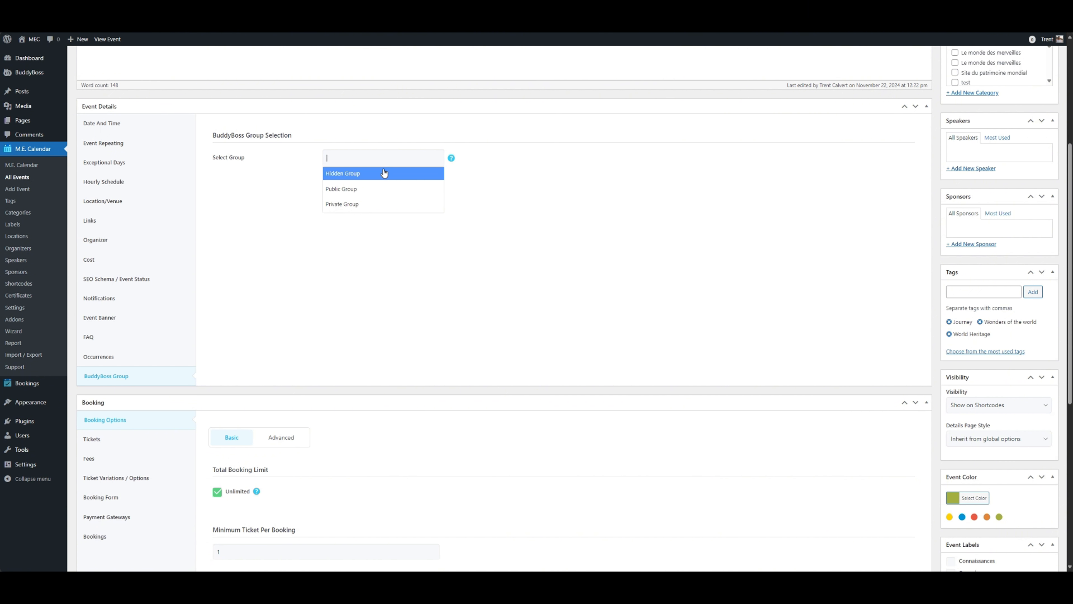
left_click(372, 190)
left_click(627, 197)
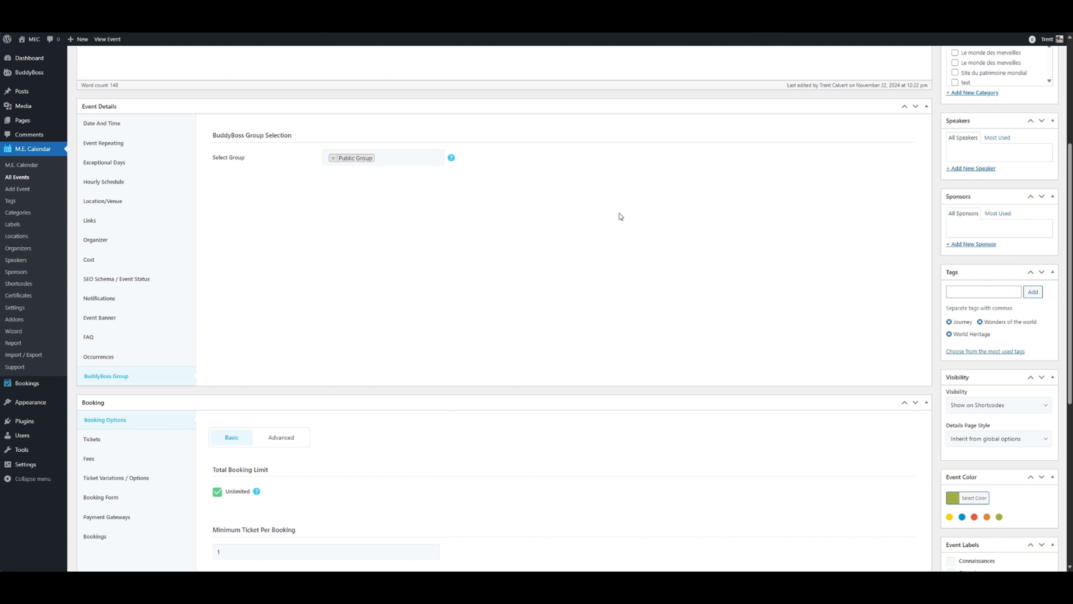
scroll(621, 217, "up", 5)
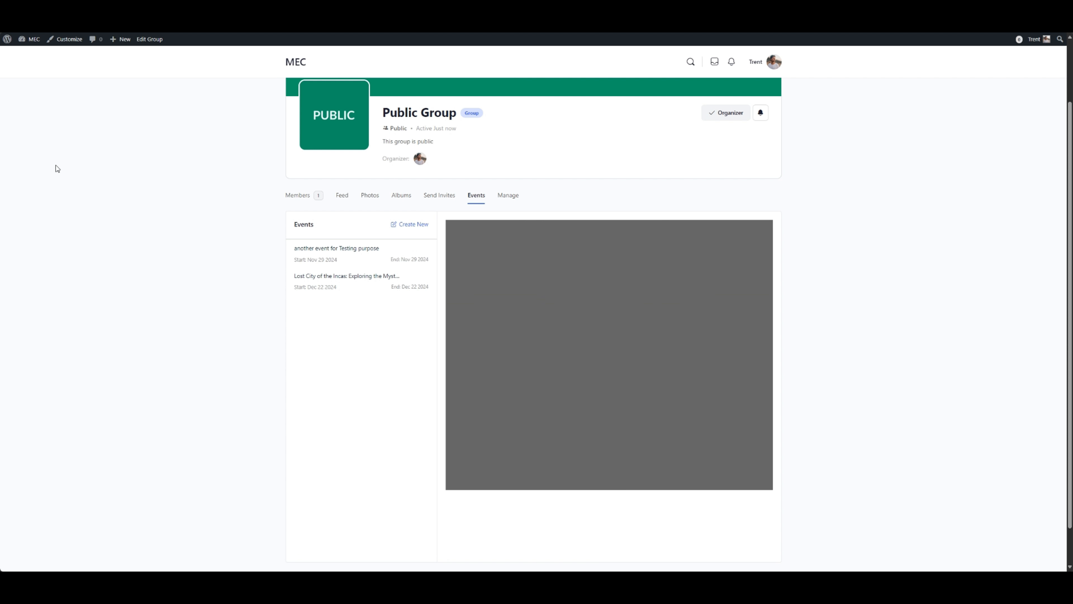
View the Lost City of the Incas event's details in Public Group's events, and look at the second member's browser window.
left_click(347, 277)
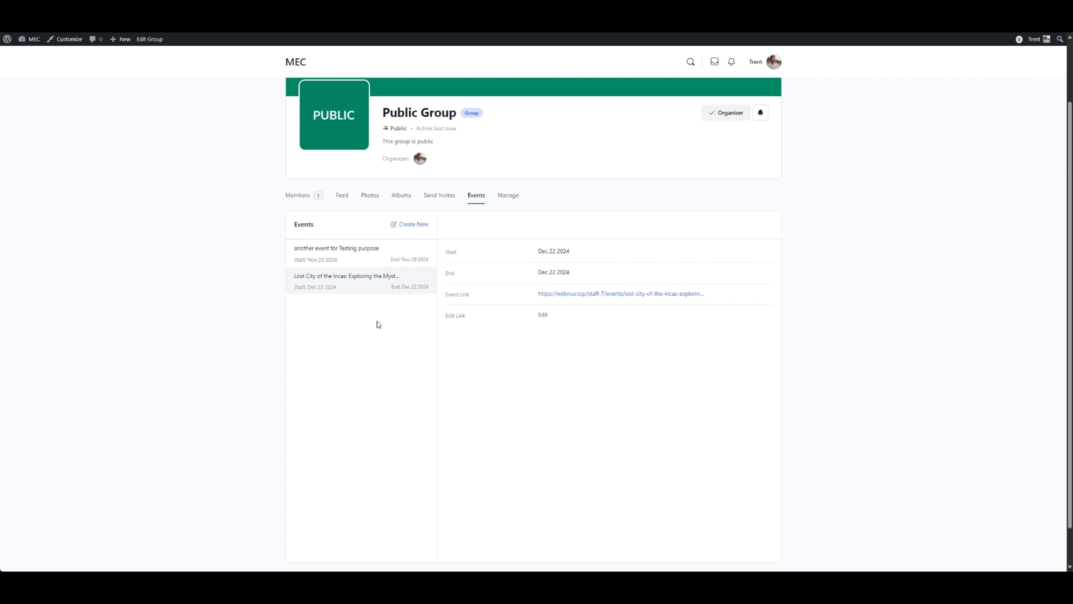
mouse_move(46, 566)
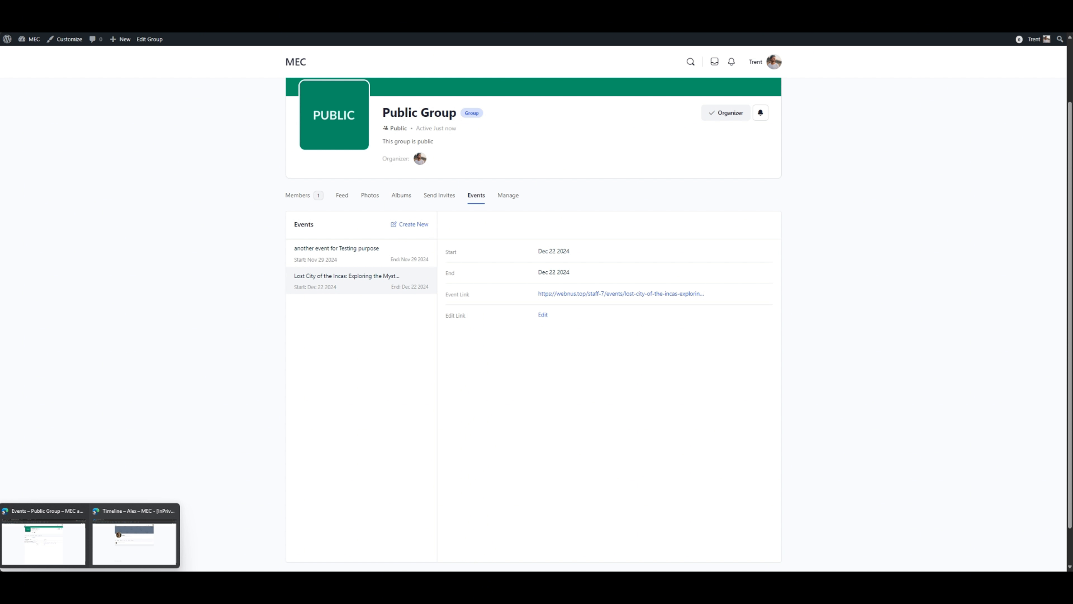
left_click(123, 546)
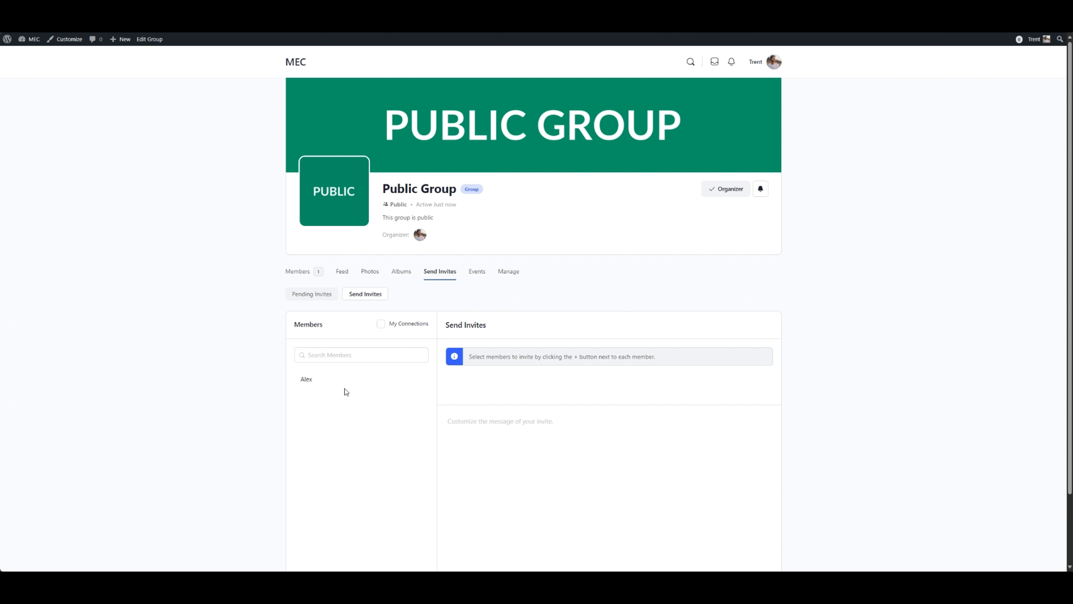
Select the listed site member on Public Group's Send Invites page and send the invitation.
scroll(354, 386, "down", 2)
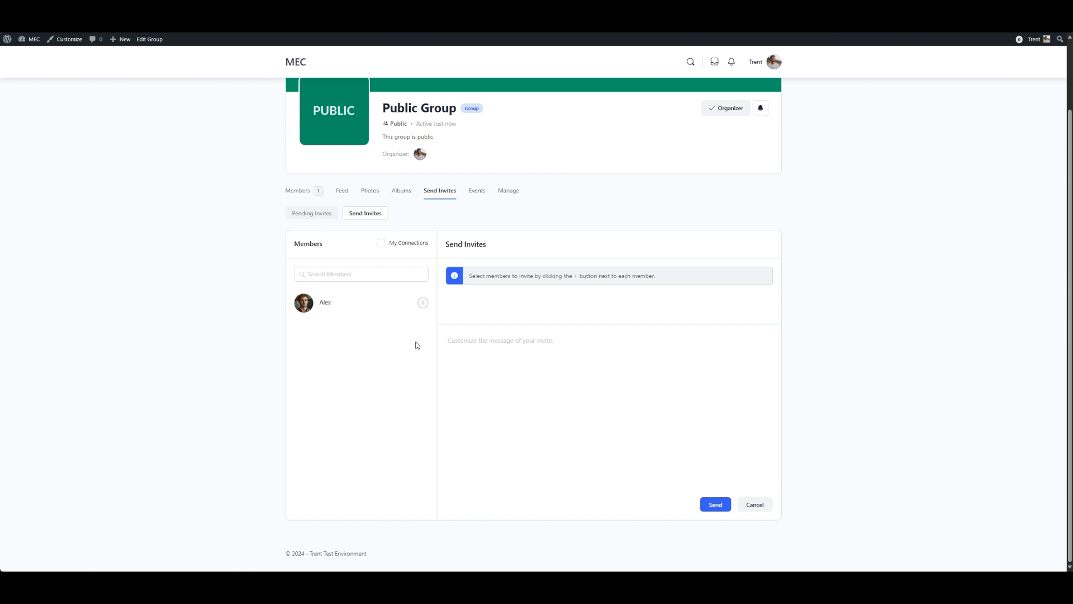
left_click(423, 302)
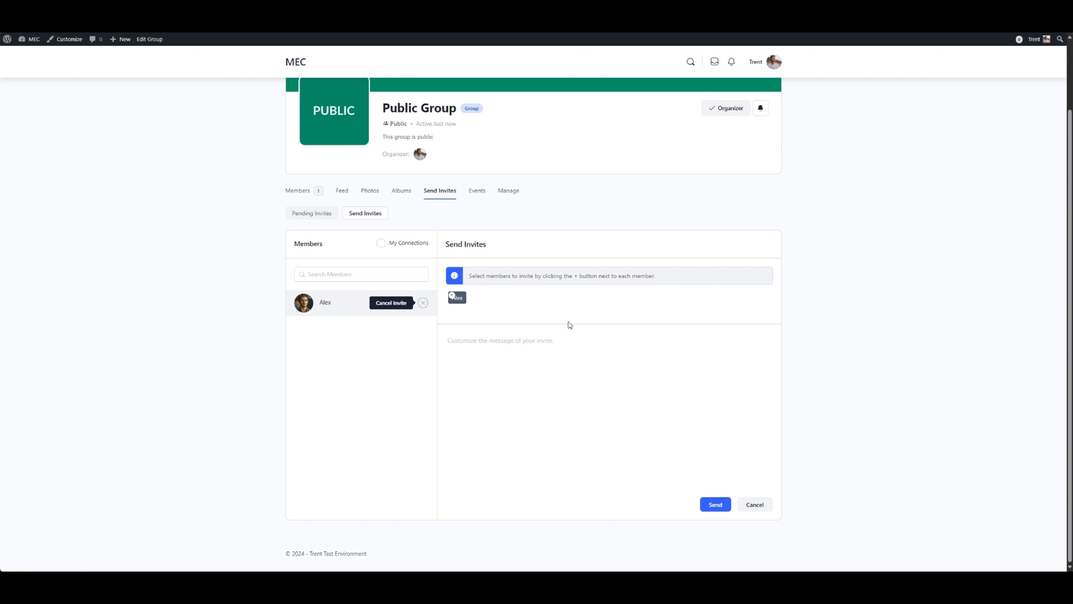
left_click(715, 504)
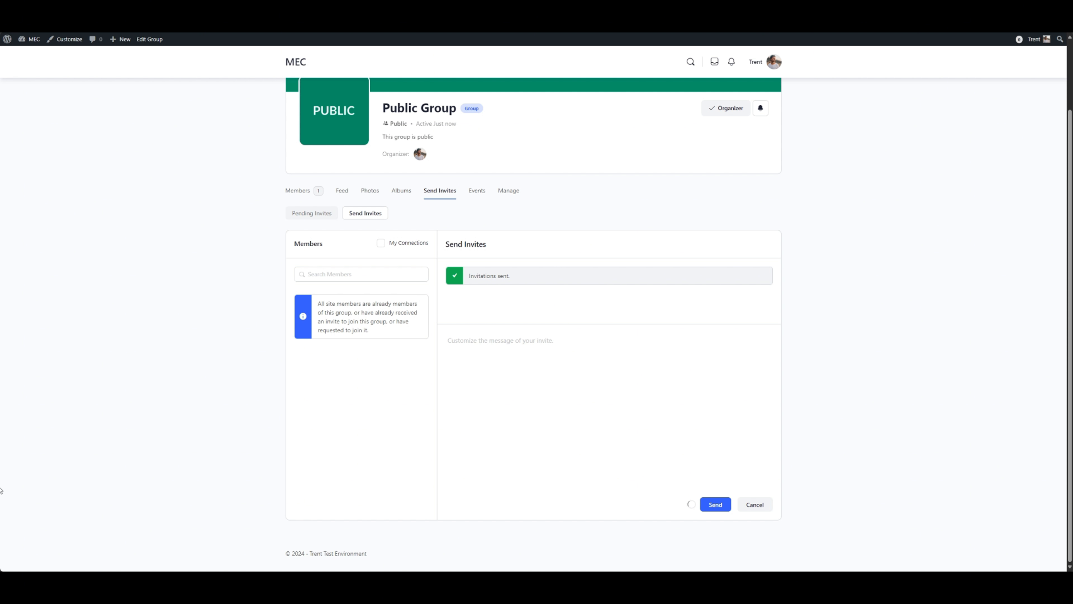
Switch to the invited member's browser window and open the notifications to find the Public Group invitation.
mouse_move(28, 570)
left_click(125, 546)
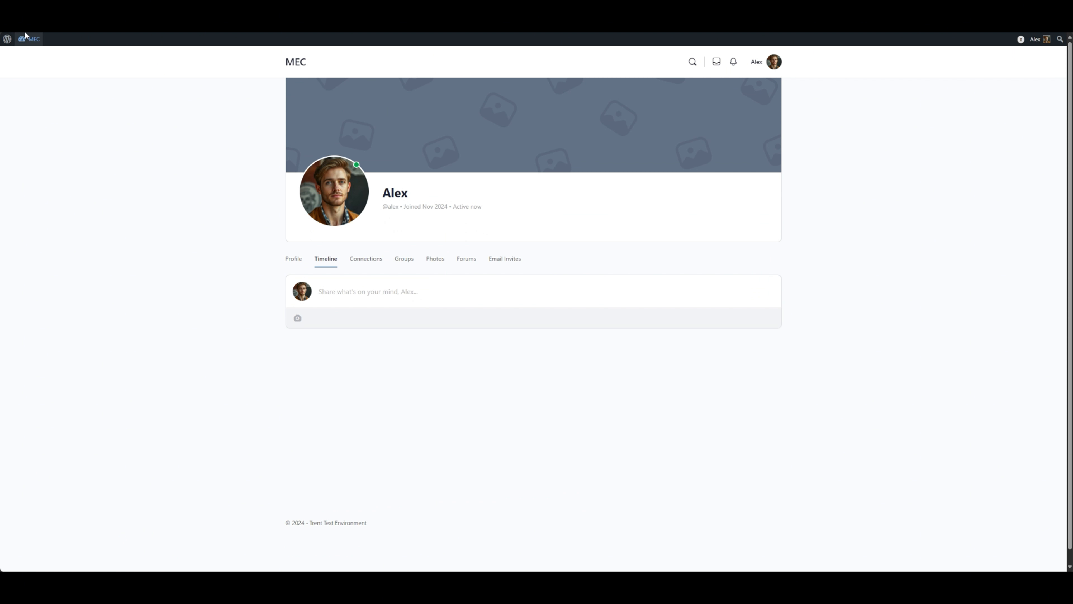
left_click(733, 61)
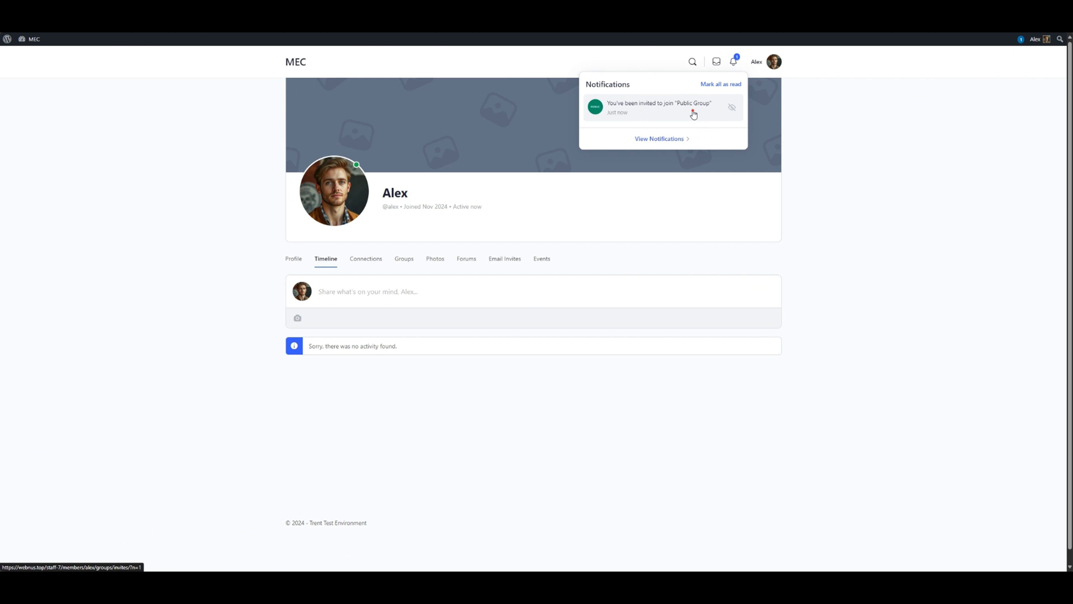